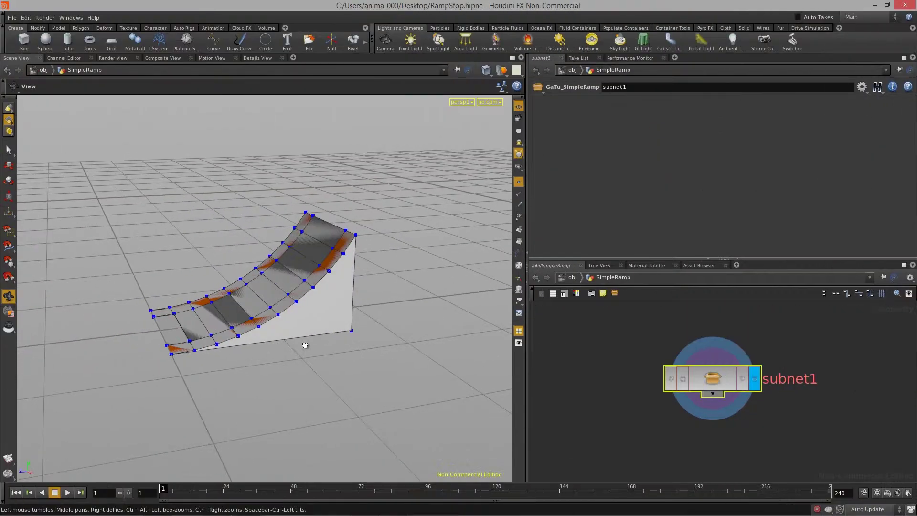
Step: Examine the ramp geometry from several angles
drag(305, 345, 257, 193)
drag(205, 359, 135, 371)
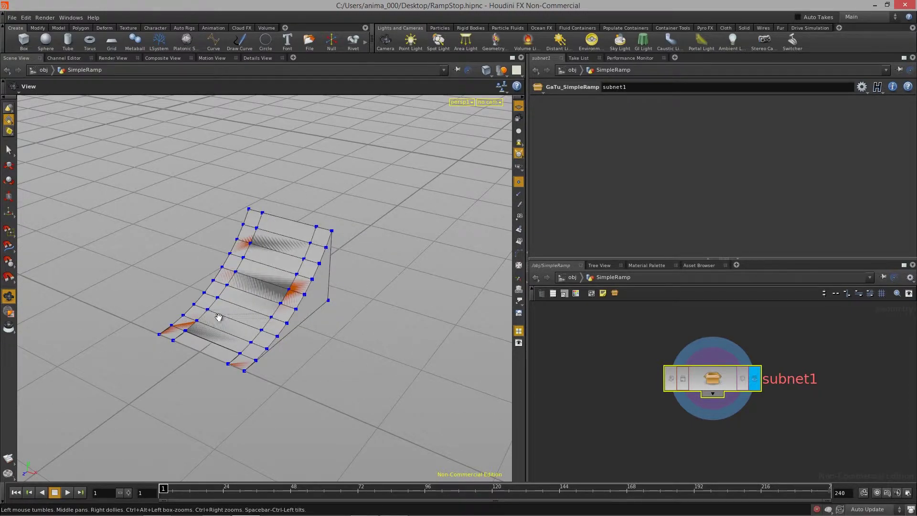
drag(218, 352, 166, 303)
drag(231, 311, 317, 338)
drag(208, 348, 363, 353)
drag(754, 259, 754, 227)
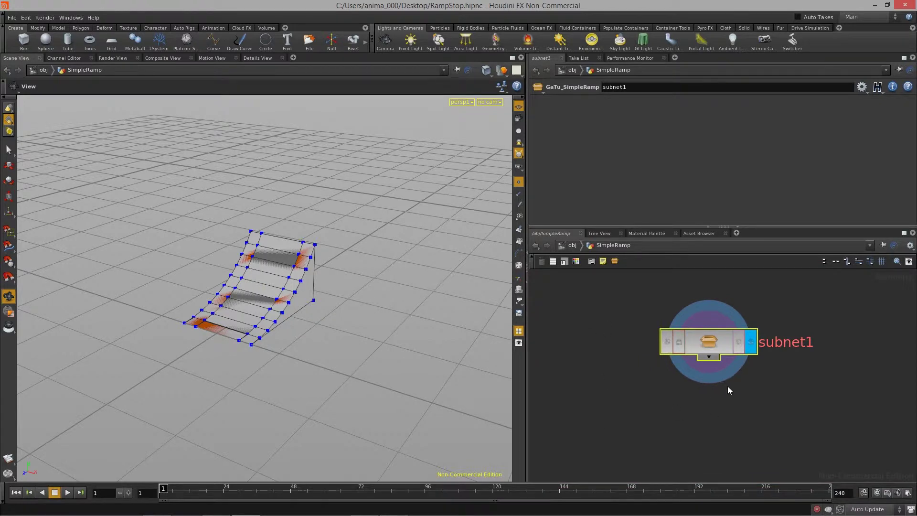
double_click(787, 343)
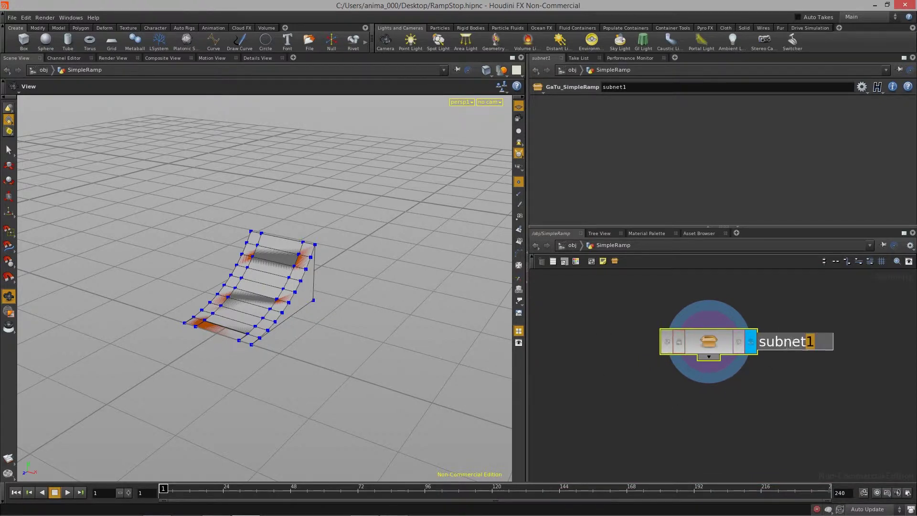
click(790, 351)
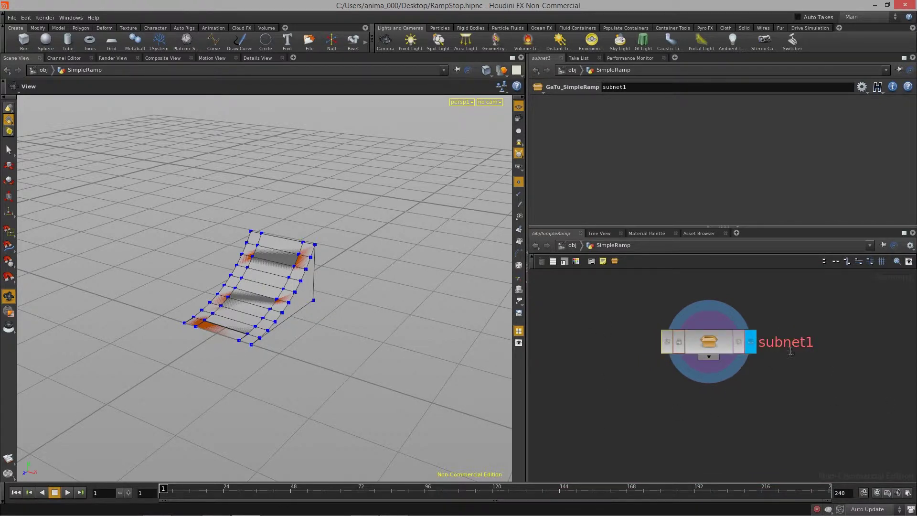
right_click(708, 342)
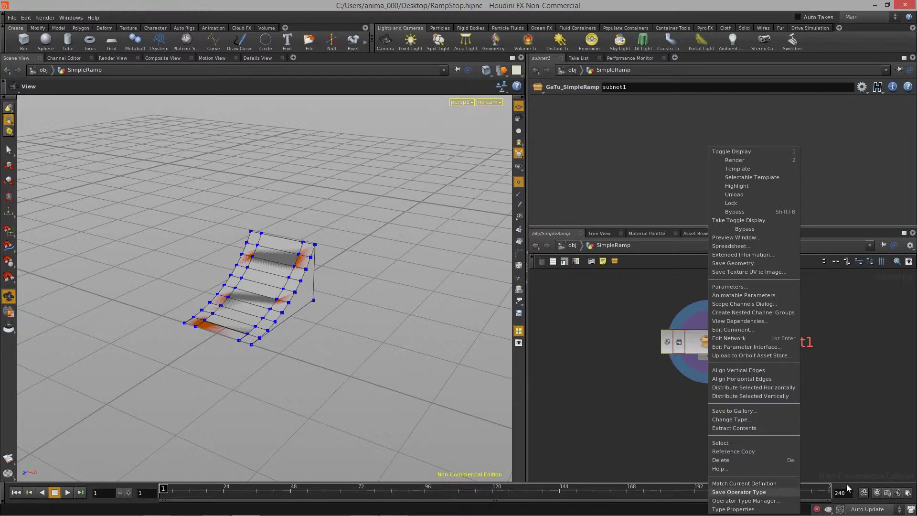
click(838, 391)
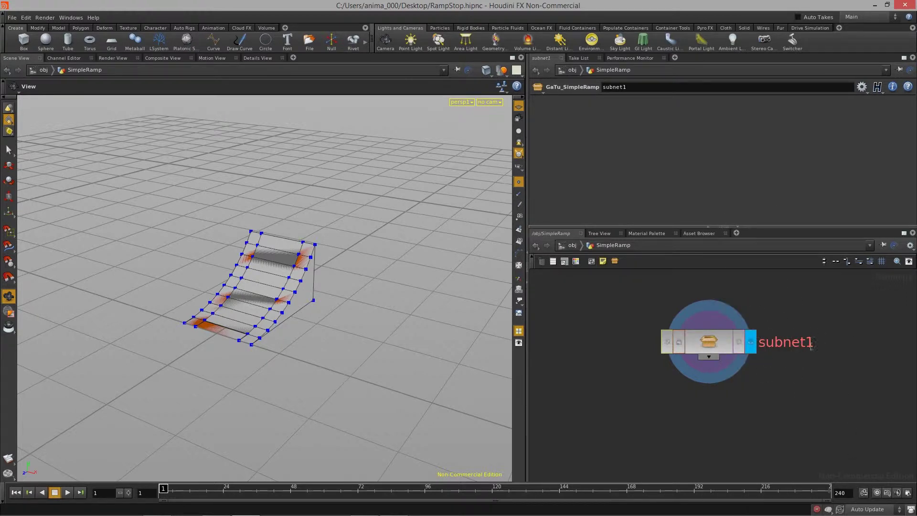
Step: Open the operator type properties of the subnet1 asset and display its parameter definitions
right_click(705, 346)
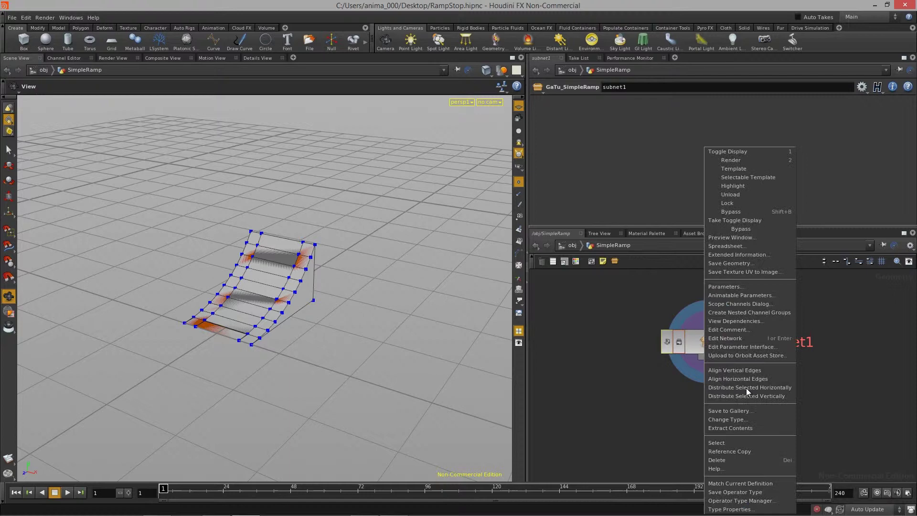
click(733, 510)
mouse_move(655, 131)
mouse_down()
mouse_move(339, 116)
mouse_move(713, 127)
mouse_move(673, 129)
mouse_up()
drag(396, 114, 228, 107)
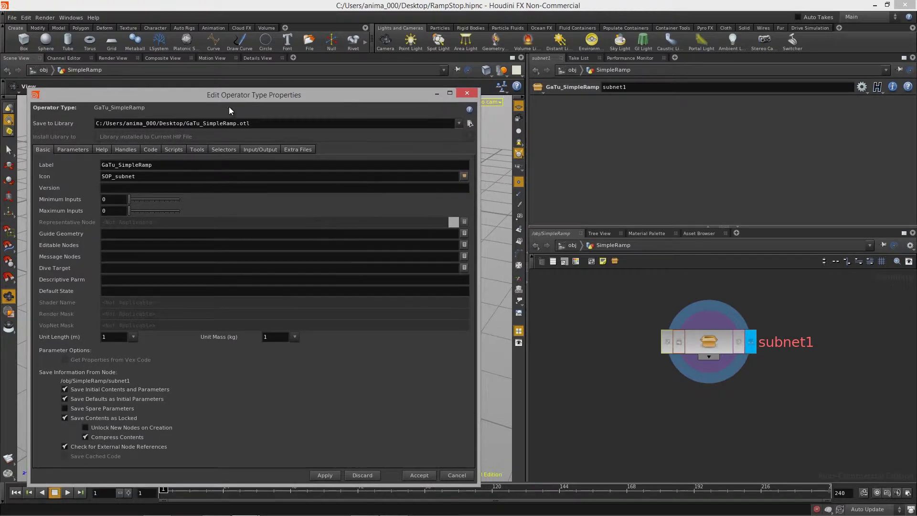
click(82, 150)
drag(247, 95, 249, 99)
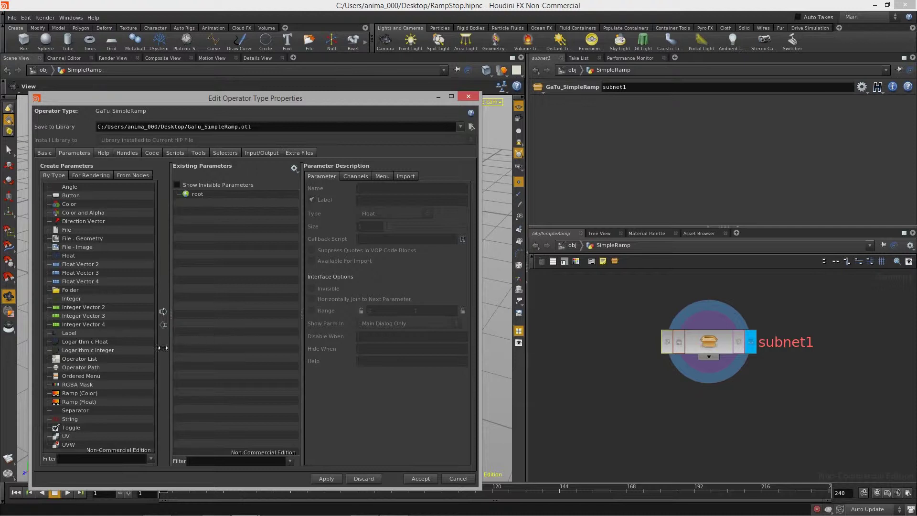
Step: Add a folder to the asset's parameters, label it "Simple Ramp" and apply the change
click(70, 290)
drag(196, 198, 197, 200)
triple_click(404, 201)
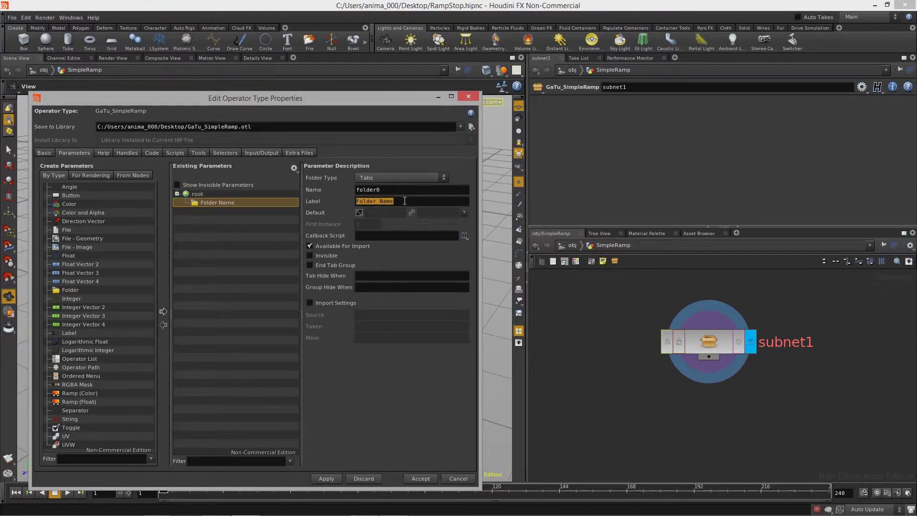
text(Simple Ramp)
key(Return)
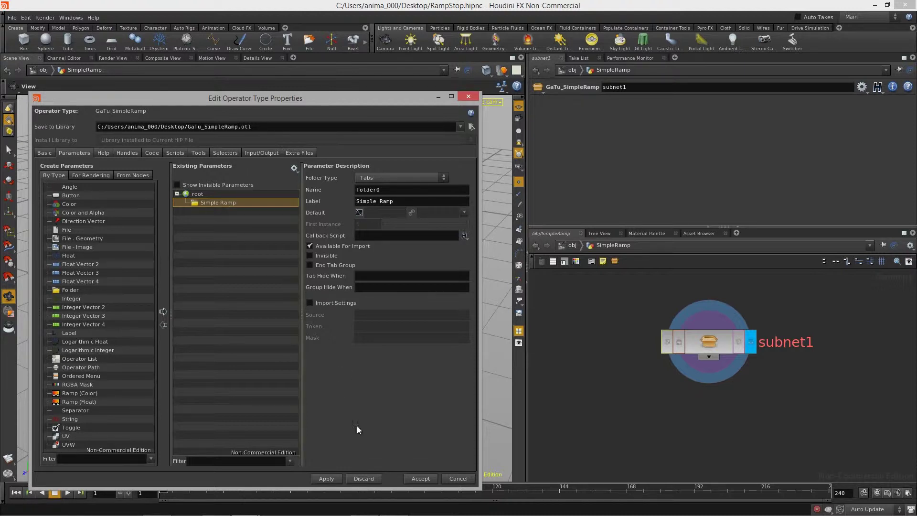
click(327, 479)
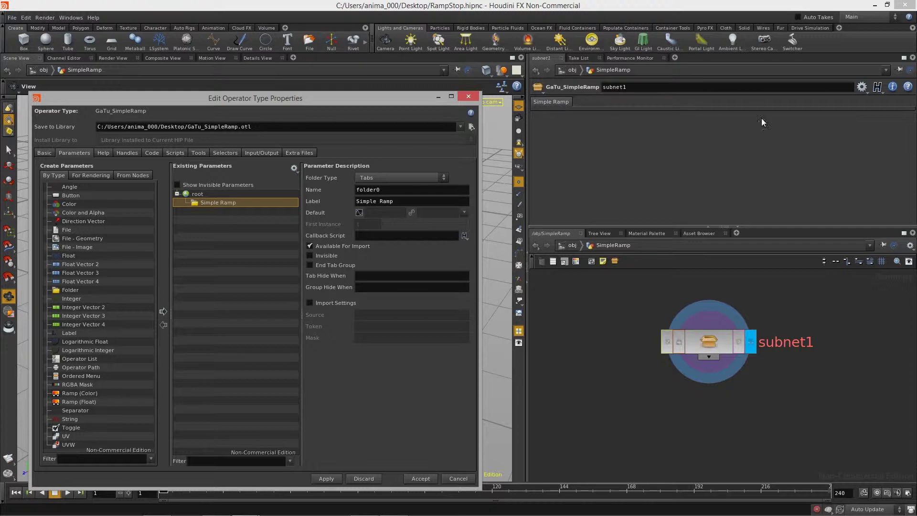
click(708, 340)
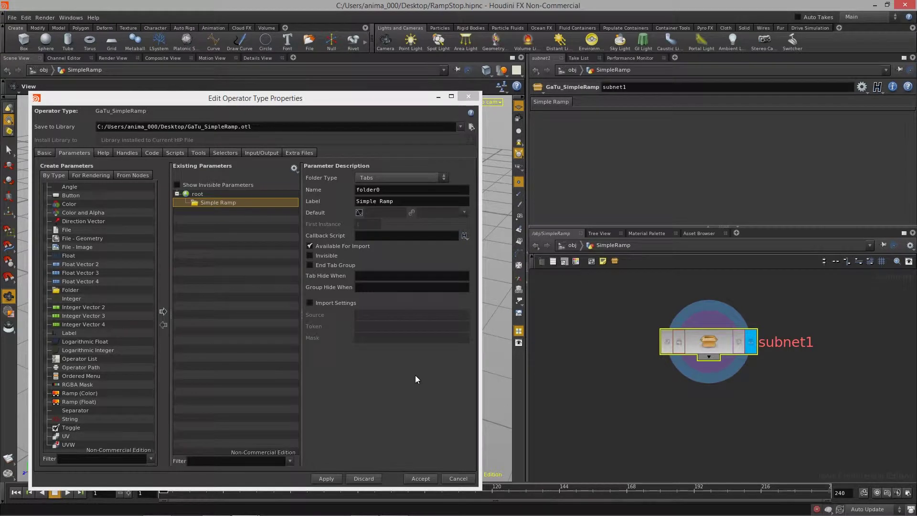
Step: Add a Float parameter inside the Simple Ramp folder
drag(234, 105, 567, 106)
drag(219, 372, 318, 320)
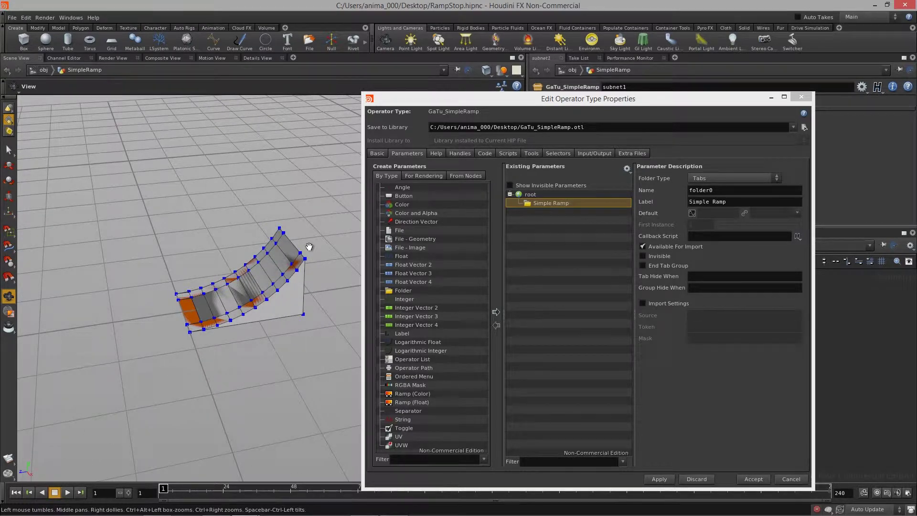
mouse_move(213, 361)
mouse_down()
mouse_move(301, 404)
mouse_move(180, 384)
mouse_move(296, 391)
mouse_move(268, 391)
mouse_move(273, 401)
mouse_move(283, 386)
mouse_move(303, 391)
mouse_move(278, 368)
mouse_move(269, 383)
mouse_move(293, 389)
mouse_up()
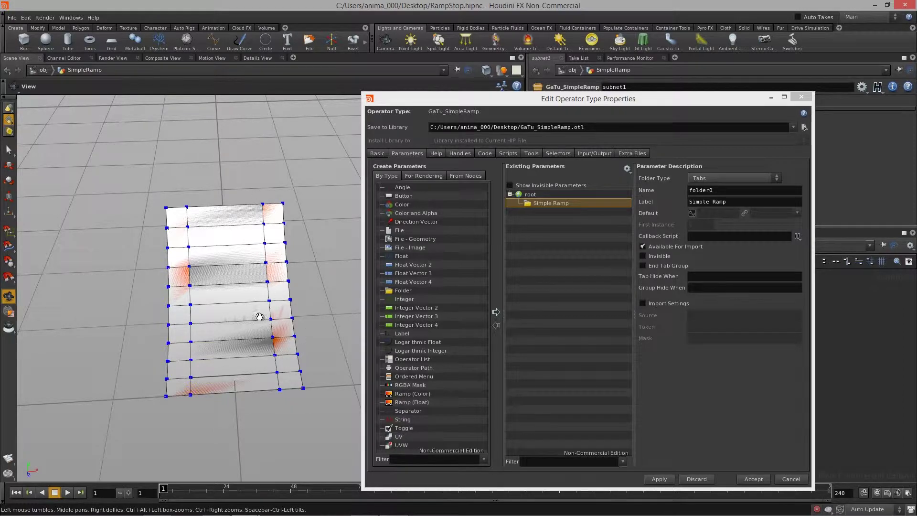
drag(261, 374, 268, 379)
drag(512, 100, 181, 85)
drag(68, 241, 228, 198)
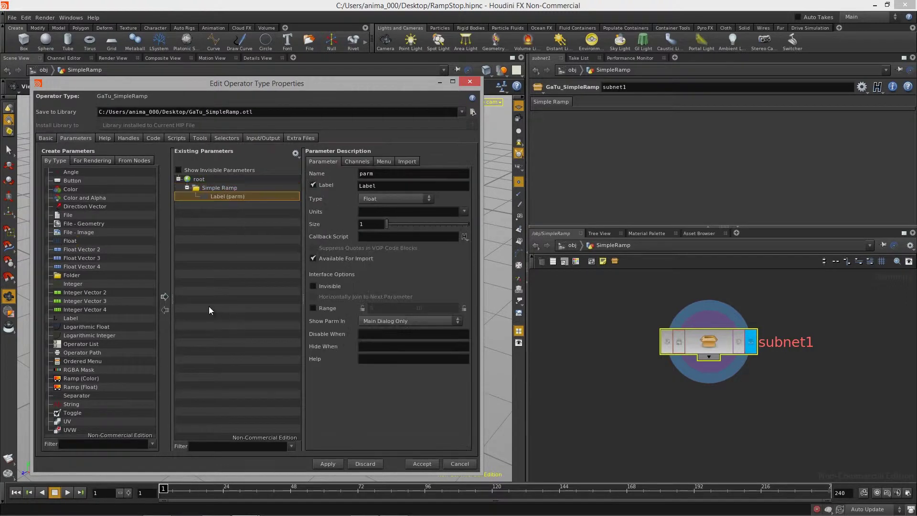
click(67, 243)
drag(72, 241, 212, 188)
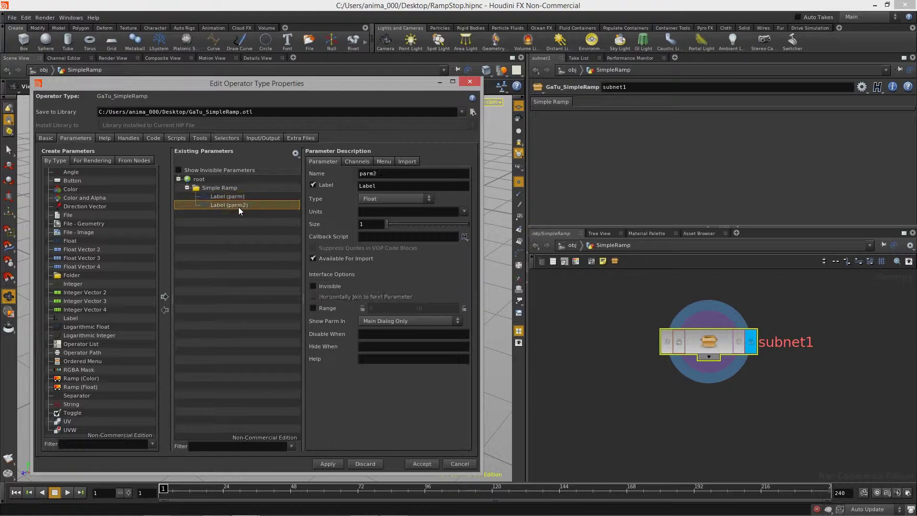
key(Delete)
Step: Name the float parameter in the Simple Ramp folder rampAngleParm
click(223, 196)
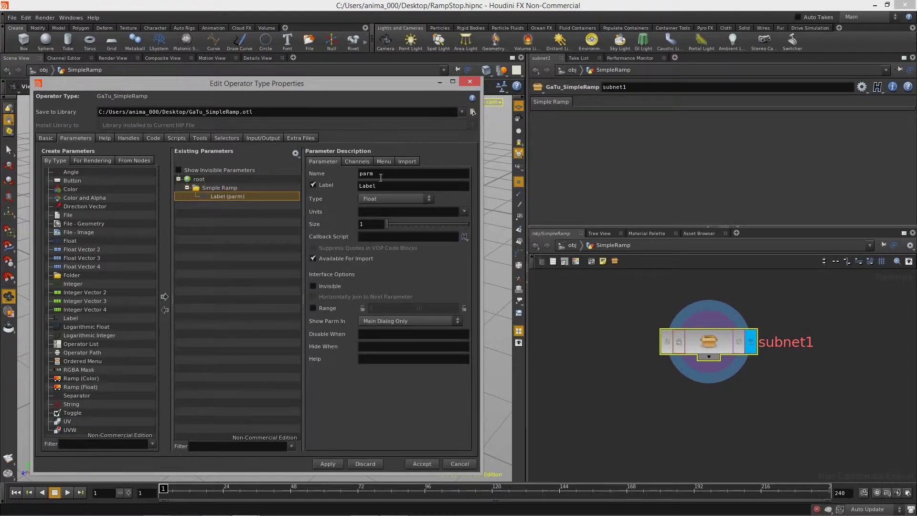
double_click(392, 173)
text(rampAmgle)
key(BackSpace)
key(BackSpace)
key(BackSpace)
key(BackSpace)
text(ngleParm)
Step: Label the rampAngleParm parameter "Ramp Angle", reusing its name as the starting text
double_click(419, 173)
key(ctrl+c)
triple_click(406, 186)
key(ctrl+v)
key(BackSpace)
key(BackSpace)
key(BackSpace)
key(BackSpace)
key(Left)
key(Left)
key(Home)
key(Delete)
text(R)
key(Return)
Step: Enable the range of the Ramp Angle parameter and lock both its minimum and maximum
click(314, 308)
click(363, 308)
click(464, 308)
Step: Enter the subnet1 network and select the RampCircle node in the Blueprint group
double_click(709, 343)
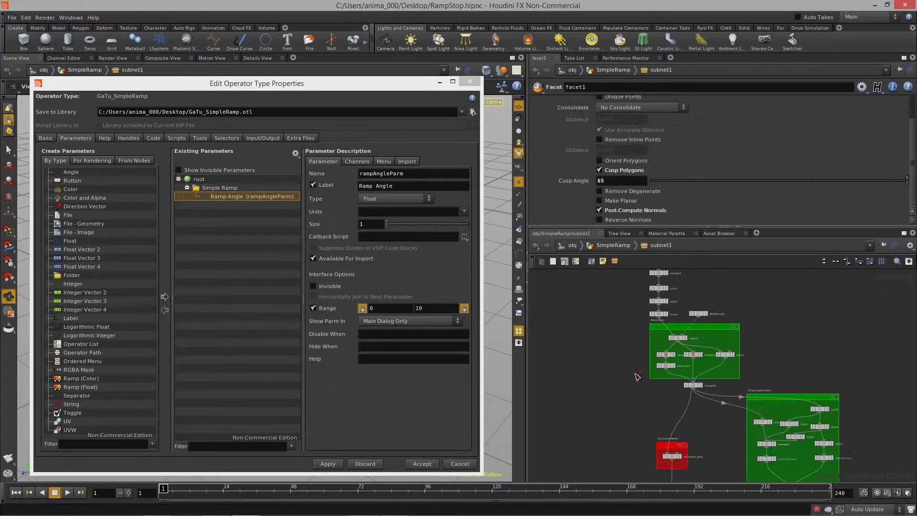
drag(287, 83, 308, 337)
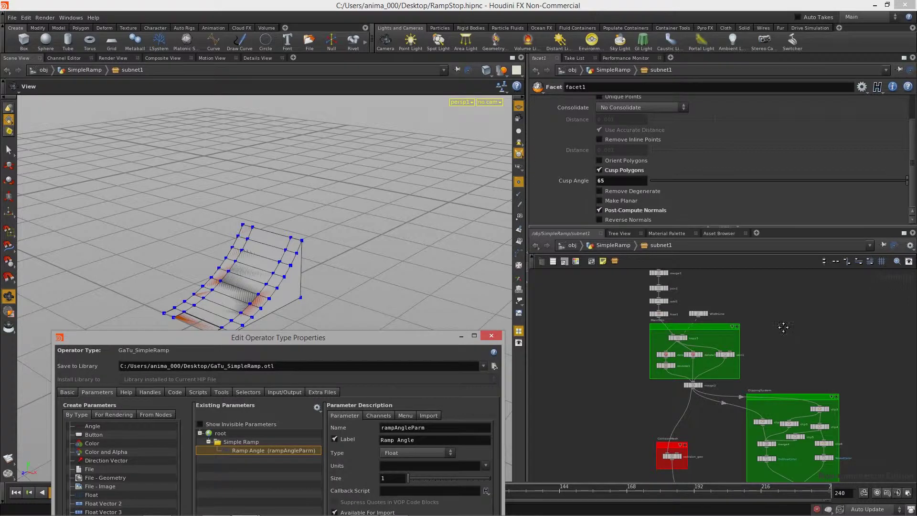
scroll(734, 322, up, 3)
scroll(703, 371, up, 5)
scroll(671, 354, up, 3)
click(667, 363)
Step: Vary the second arc angle of RampCircle to test the ramp's curvature, ending at 59
middle_drag(766, 185, 306, 149)
drag(429, 218, 177, 214)
drag(87, 213, 406, 218)
middle_drag(775, 185, 775, 167)
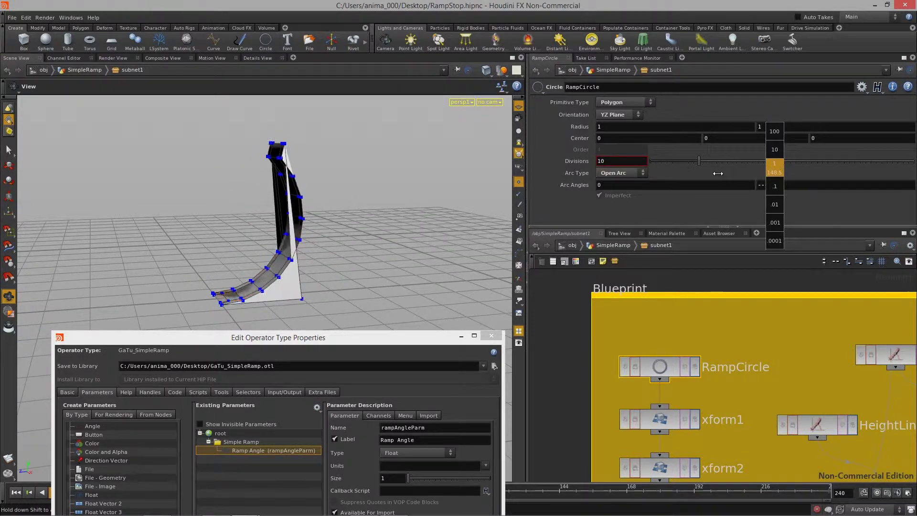
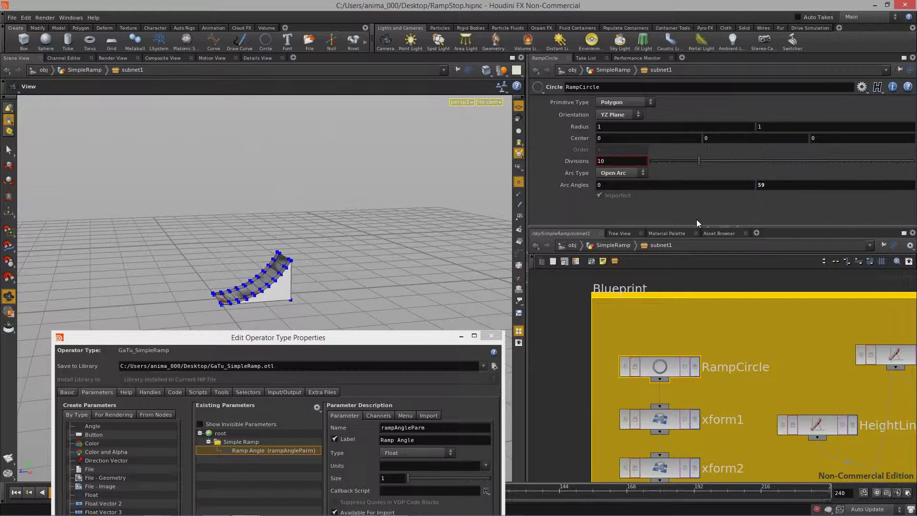
Step: Set the Ramp Angle parameter's range to 25 through 90
drag(397, 337, 377, 78)
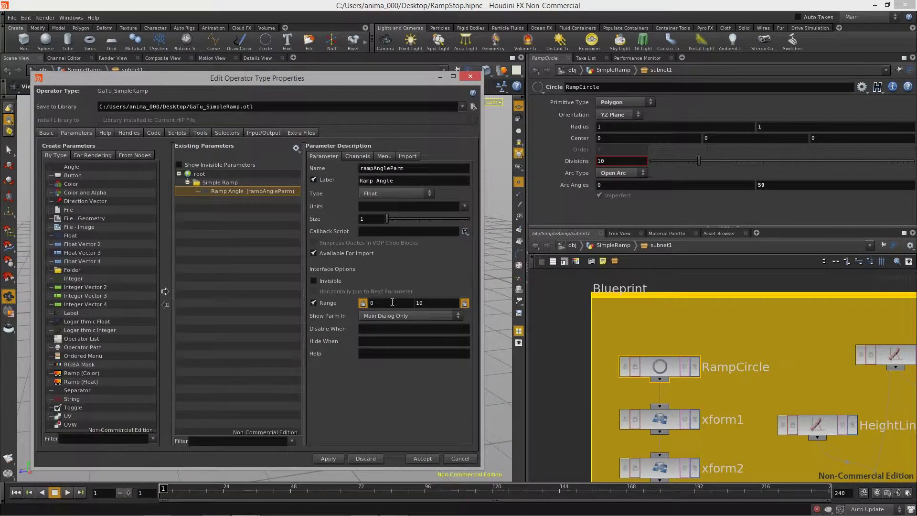
double_click(430, 304)
Step: Set the second arc angle of RampCircle to 53 and check the ramp's shape
drag(361, 79, 375, 372)
middle_drag(764, 186, 733, 166)
drag(282, 329, 262, 279)
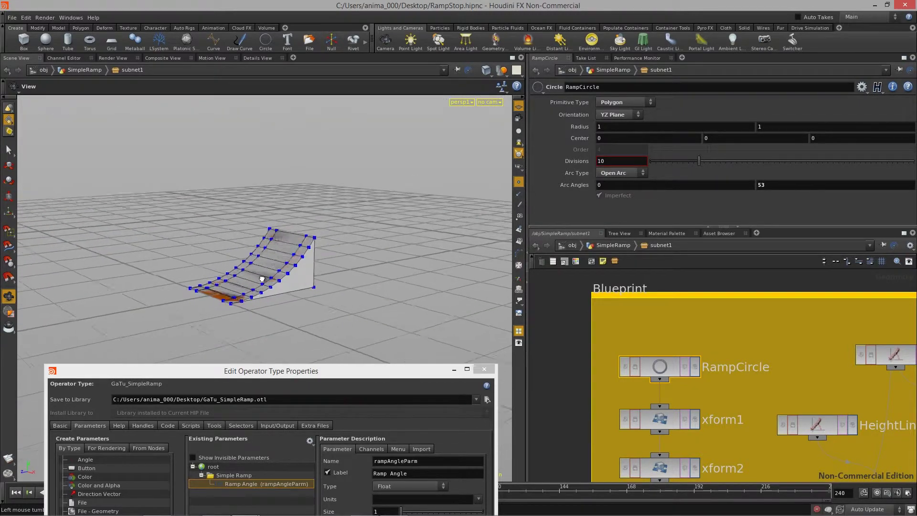
Step: Set the Ramp Angle parameter's default value to 53, return to the SimpleRamp level and apply the asset changes
drag(330, 373, 323, 132)
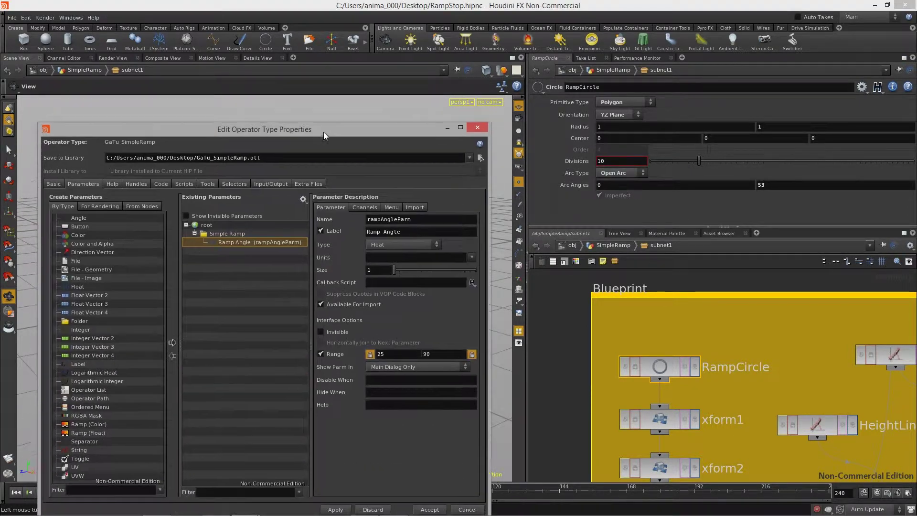
click(359, 209)
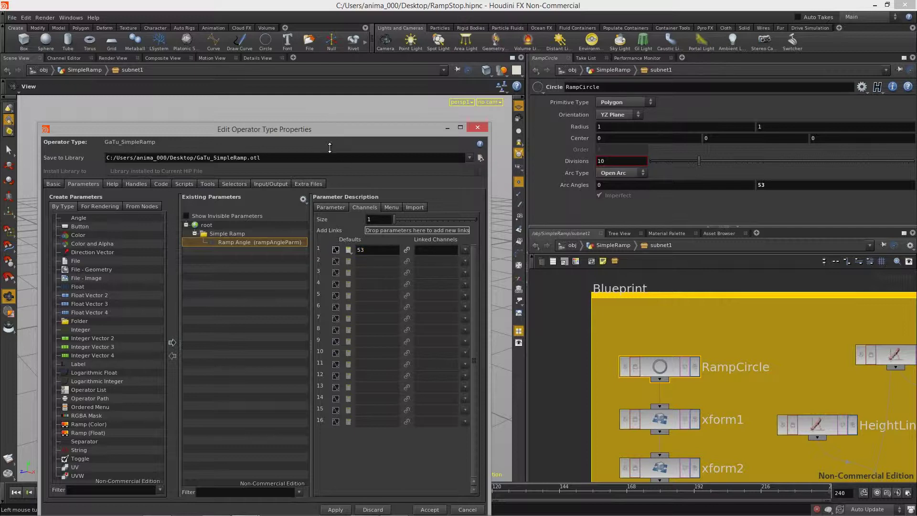
click(614, 245)
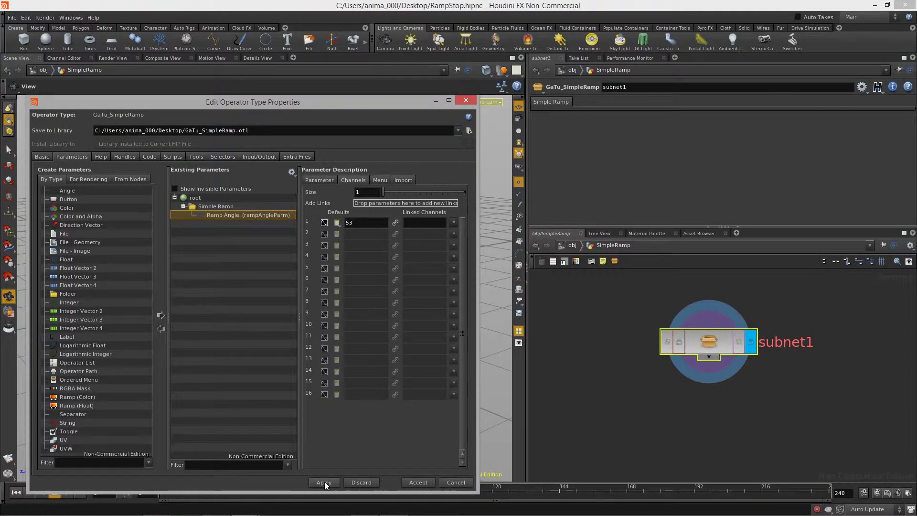
click(326, 483)
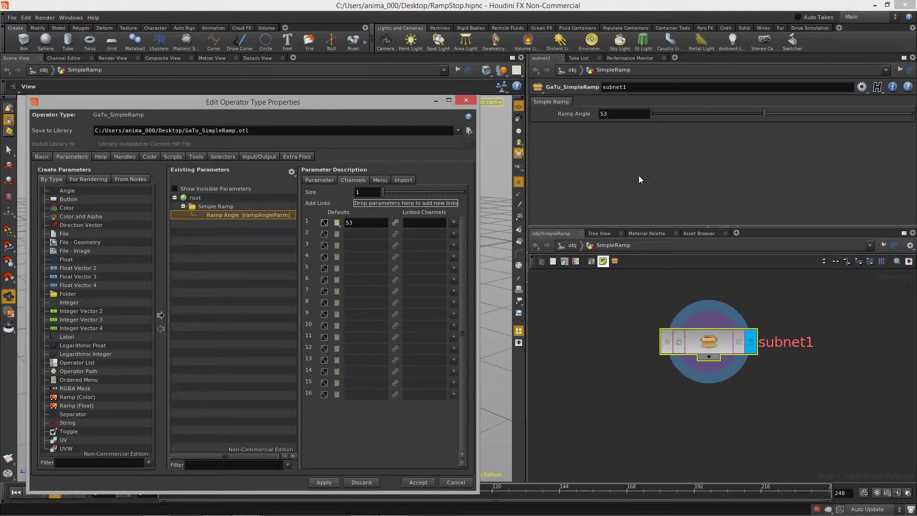
Step: Try out the Ramp Angle slider on subnet1, ending at 53.1, with the ramp in view
click(761, 113)
drag(751, 117, 761, 115)
drag(401, 102, 412, 332)
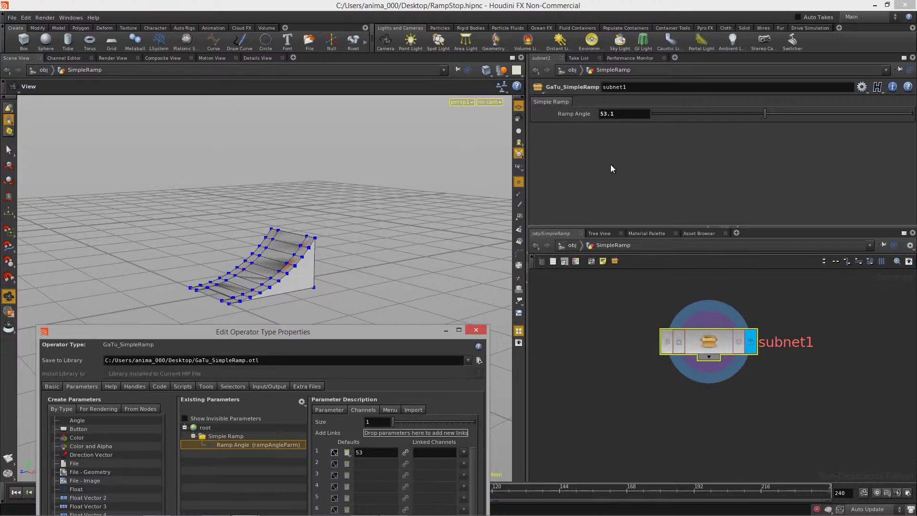
Step: Copy subnet1's Ramp Angle parameter and paste it as a relative reference into the second arc angle of RampCircle
right_click(571, 115)
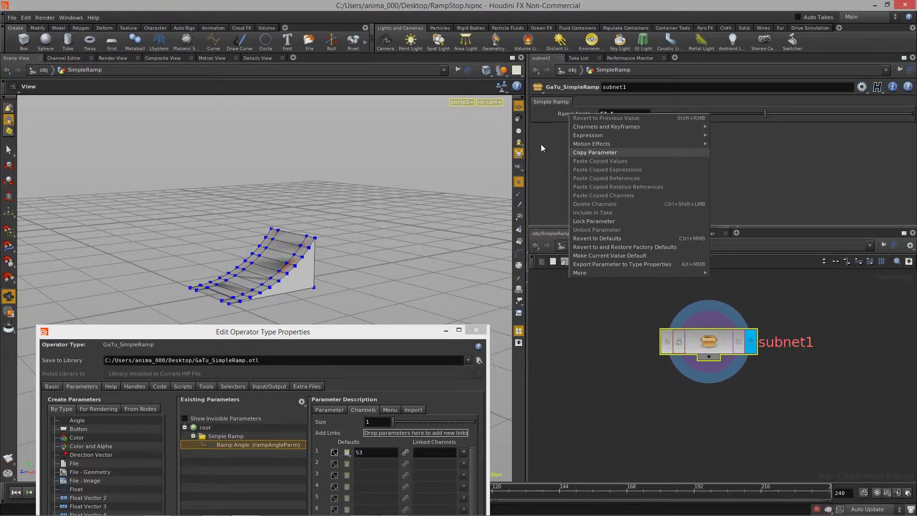
click(556, 141)
right_click(572, 114)
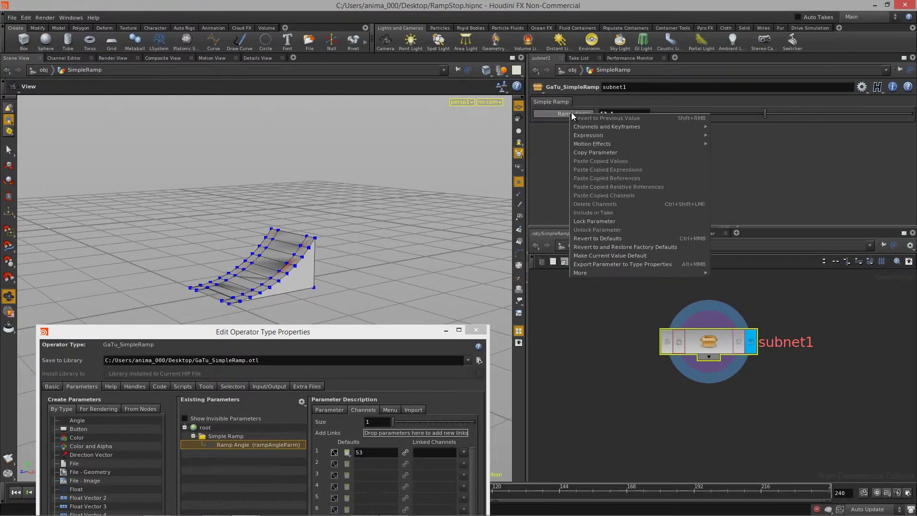
click(604, 157)
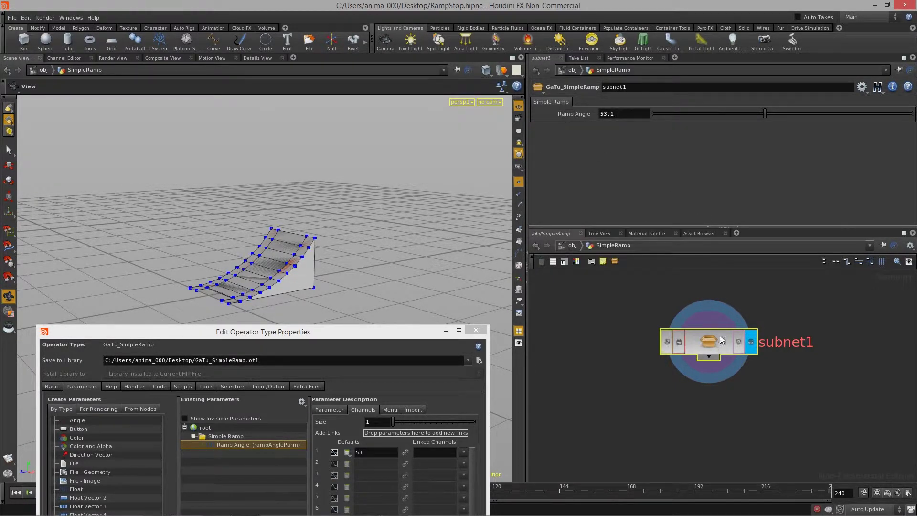
double_click(710, 347)
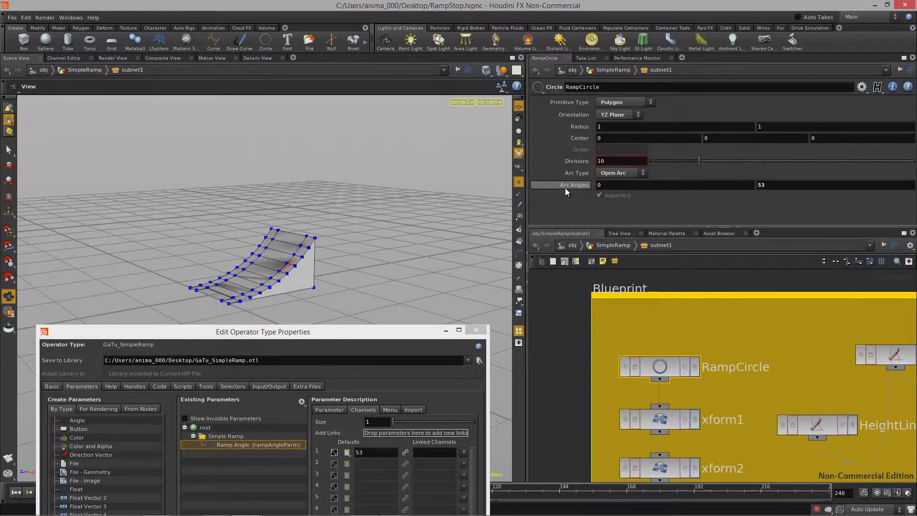
right_click(776, 185)
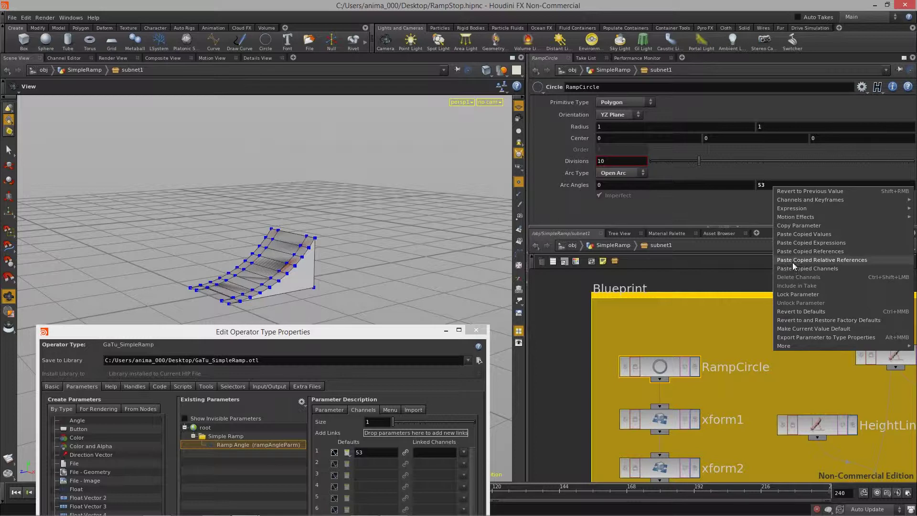
click(863, 266)
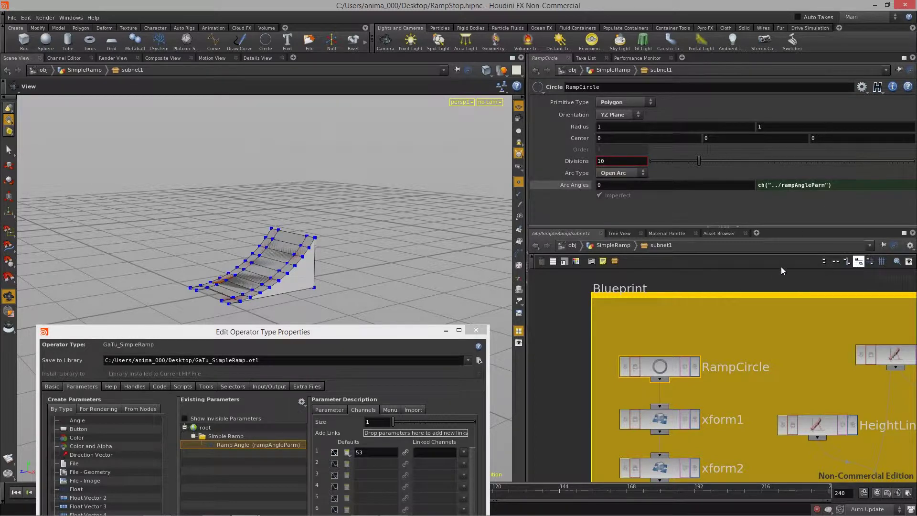
Step: Return to the SimpleRamp level and test the linked Ramp Angle slider on subnet1, ending at 54.3
click(616, 245)
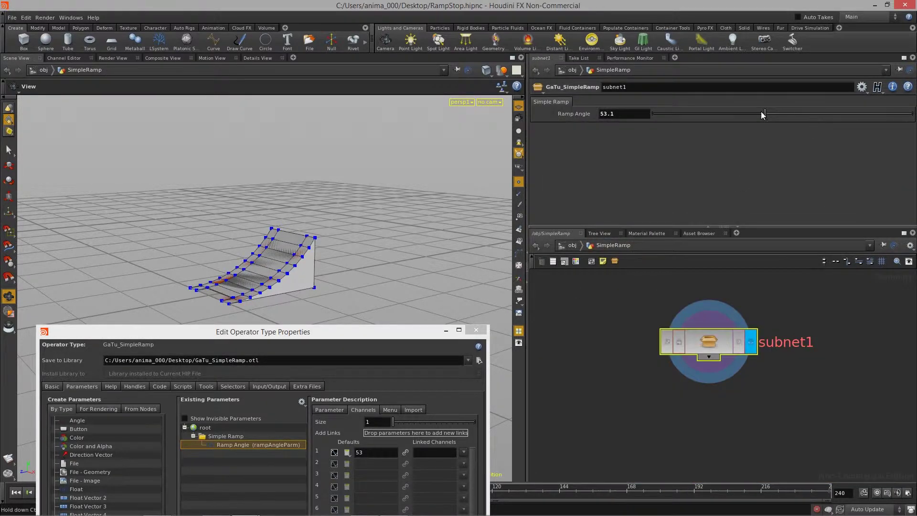
drag(789, 113, 829, 114)
drag(886, 116, 775, 123)
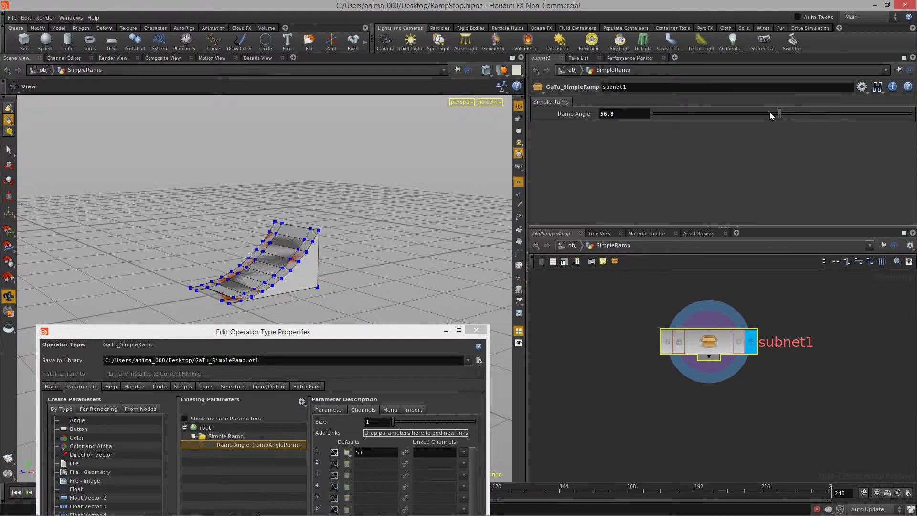
drag(780, 115, 755, 125)
Step: Add a float parameter to the Simple Ramp folder, named rampWidthParm and labelled Ramp Width
drag(314, 337, 407, 95)
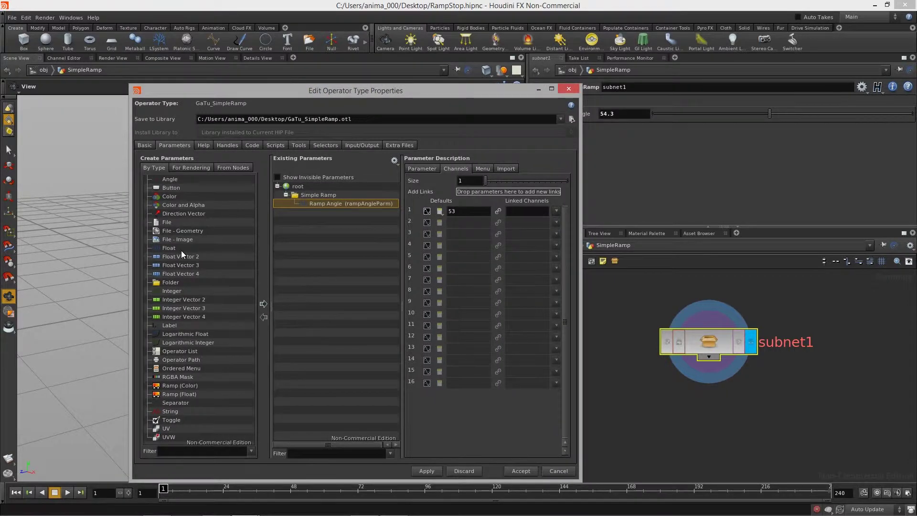
drag(196, 248, 320, 193)
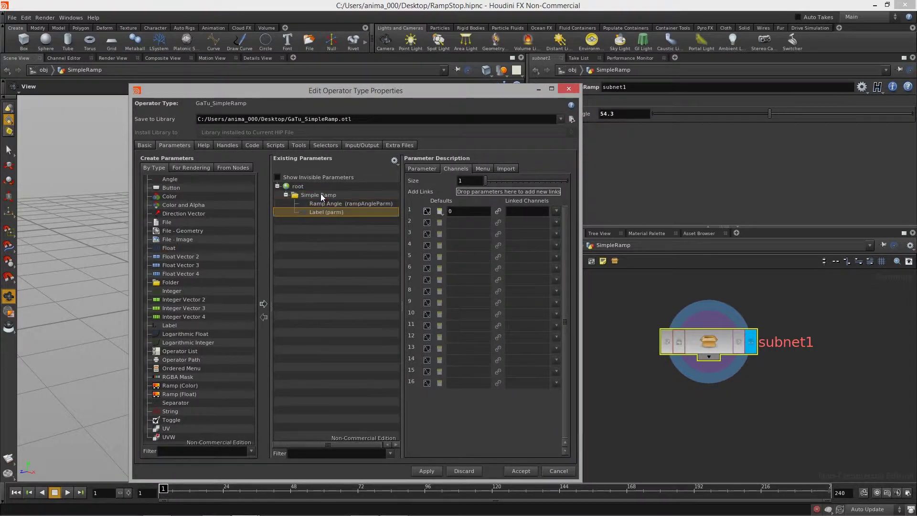
click(421, 170)
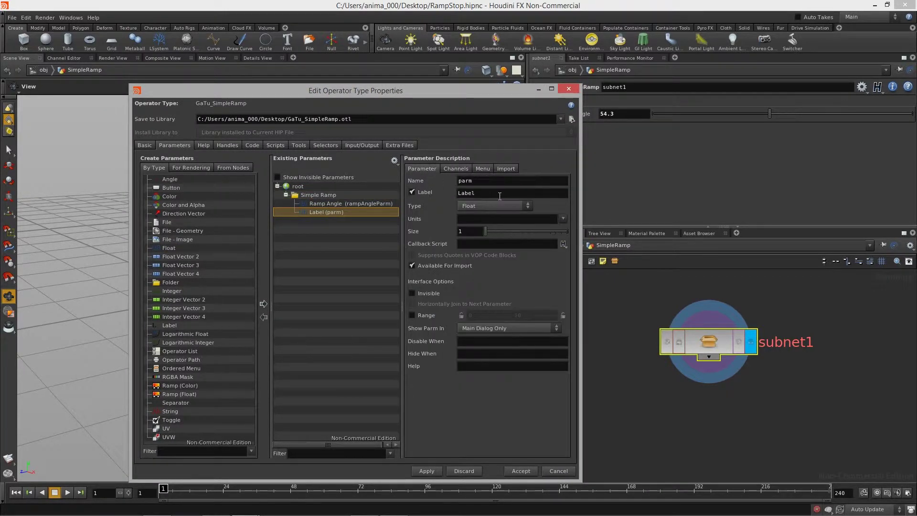
double_click(476, 180)
text(rampWidthP)
key(Tab)
text(rampWidthParm)
key(BackSpace)
text(R)
key(Return)
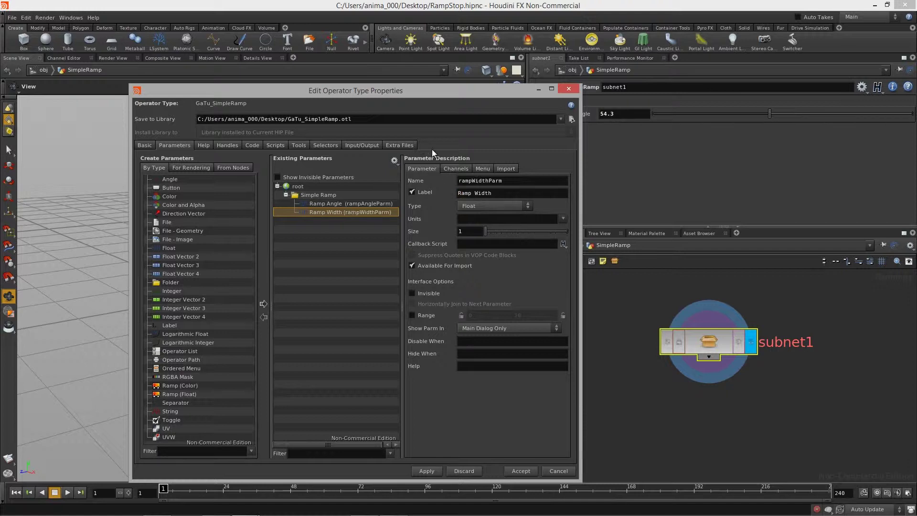
Step: Inside subnet1, try WidthLine's Distance at about 0.28, 0.98 and 4 to find a usable width range
drag(419, 91, 332, 317)
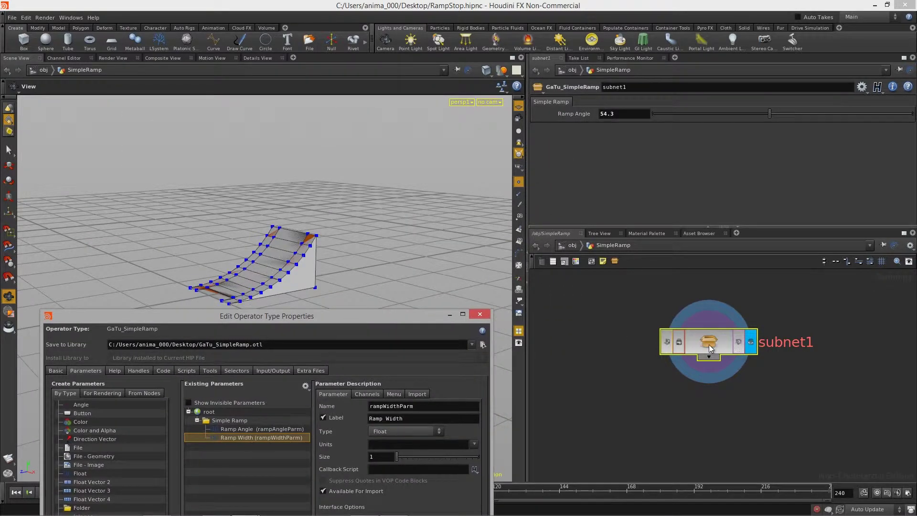
double_click(712, 348)
scroll(665, 373, down, 6)
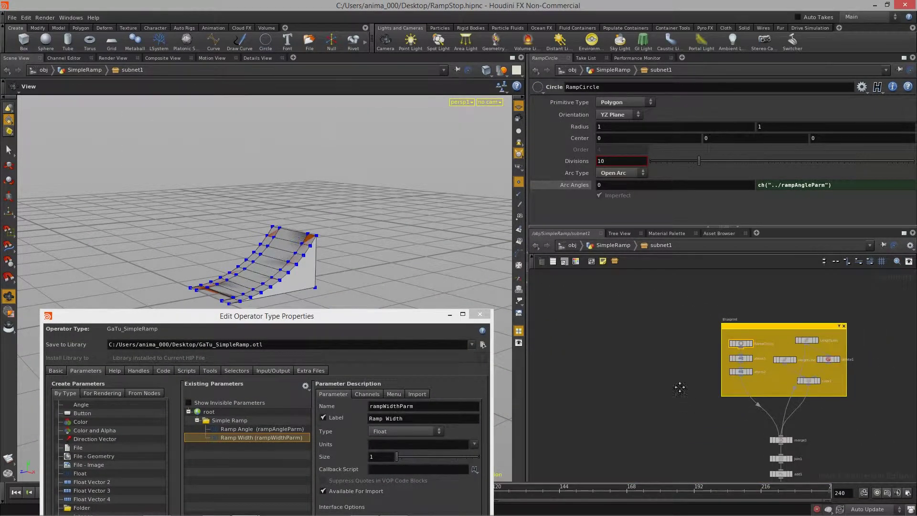
scroll(747, 342, up, 3)
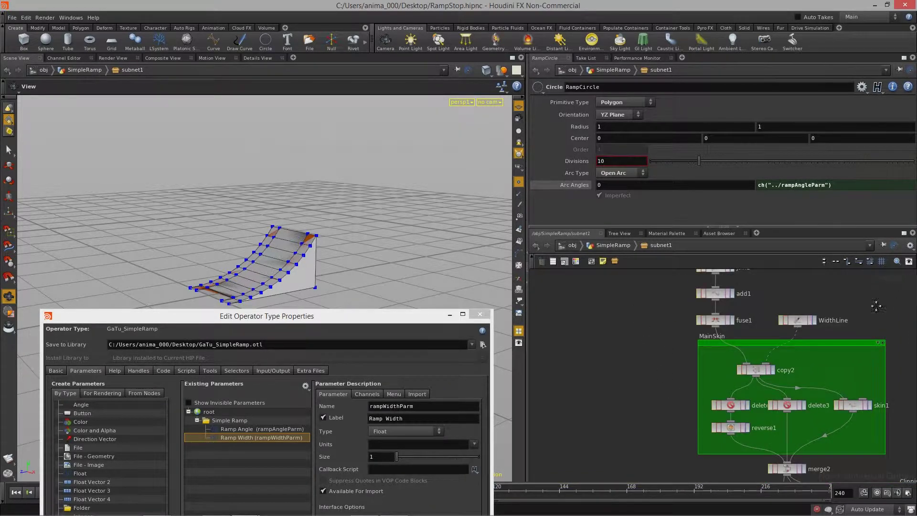
scroll(747, 343, up, 3)
click(649, 368)
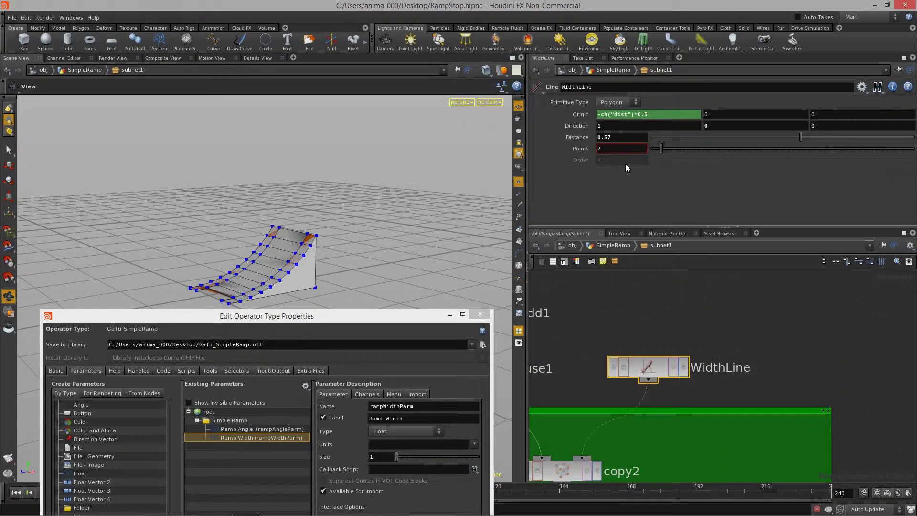
drag(801, 137, 725, 140)
drag(290, 189, 418, 172)
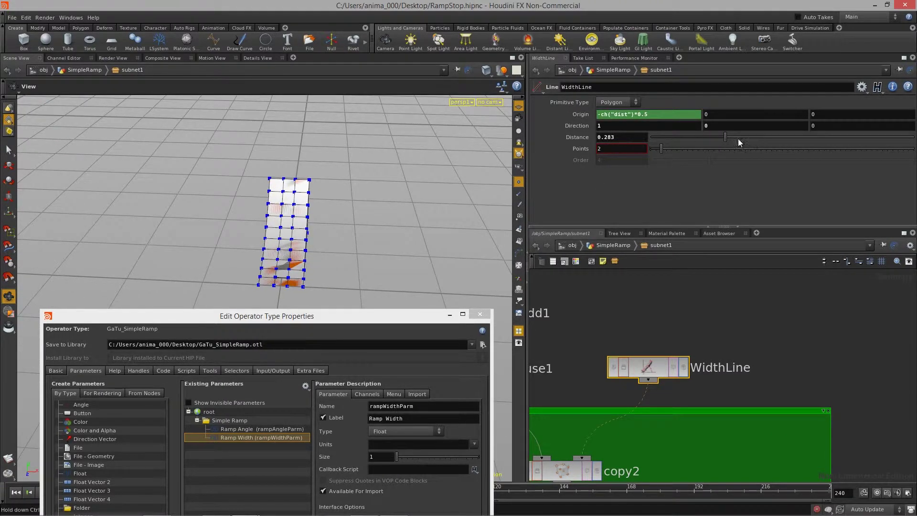
drag(728, 139, 912, 136)
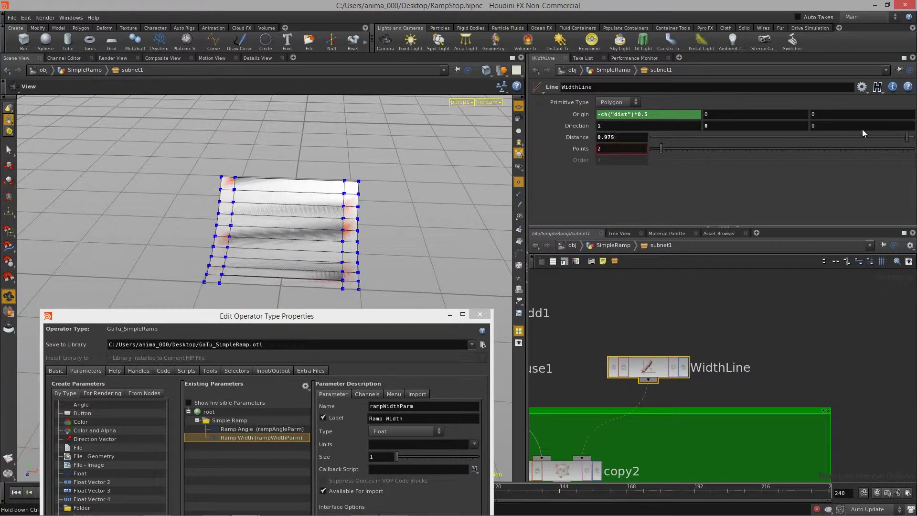
middle_drag(620, 137, 560, 162)
scroll(338, 221, down, 5)
Step: Enable the Ramp Width parameter's range from 0.3 to 4 with its minimum locked
drag(338, 221, 264, 97)
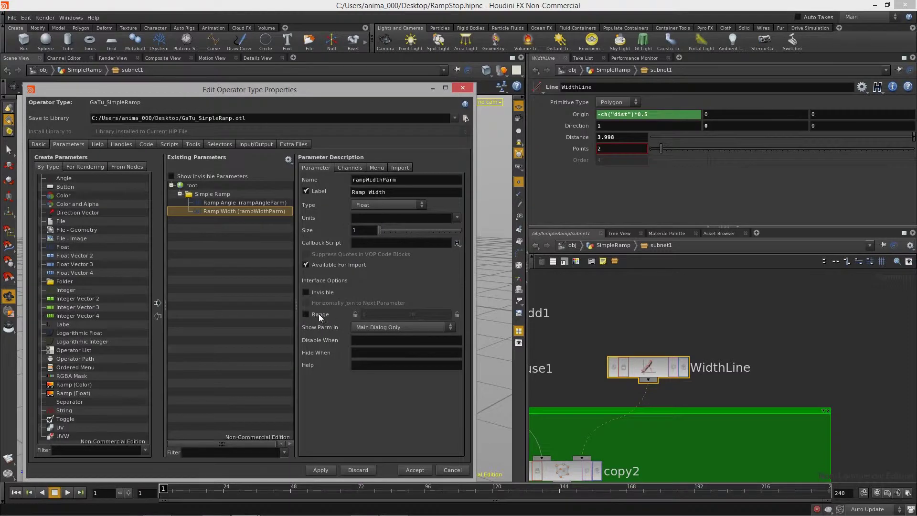
click(320, 315)
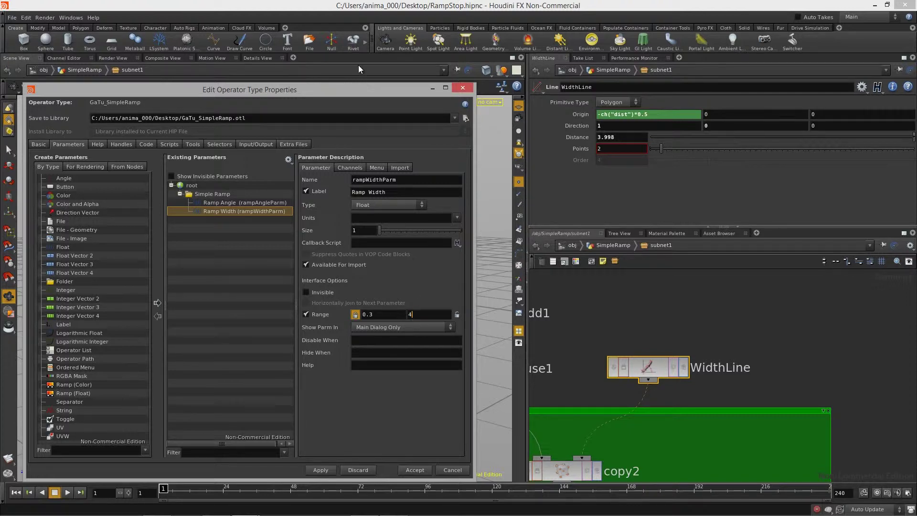
drag(377, 90, 399, 363)
Step: Set WidthLine's Distance to 1 and lower it to 0.7 while checking the ramp's width
click(626, 138)
text(1)
key(Return)
alt+drag(440, 235, 328, 266)
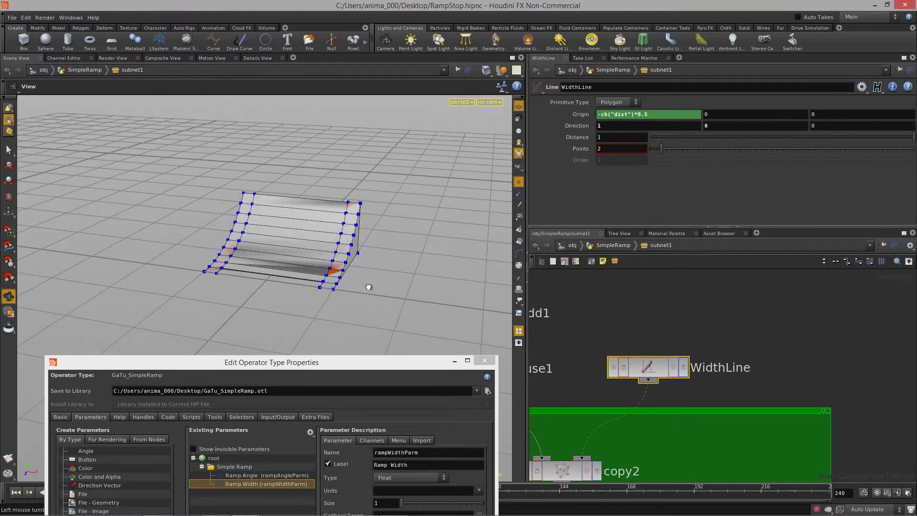
middle_drag(613, 138, 587, 141)
alt+drag(367, 257, 311, 268)
Step: Set the Ramp Width parameter's default value to 0.7, apply the asset changes and return to the SimpleRamp level
drag(334, 360, 330, 103)
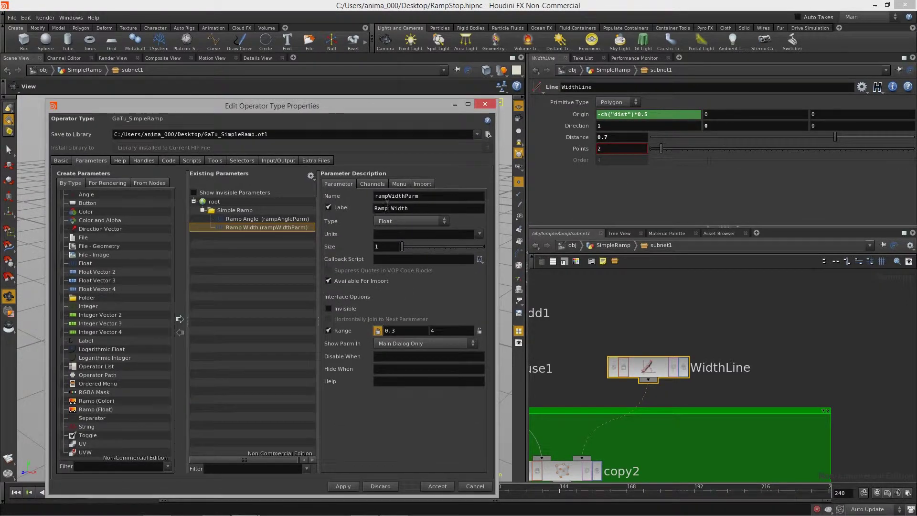
click(372, 185)
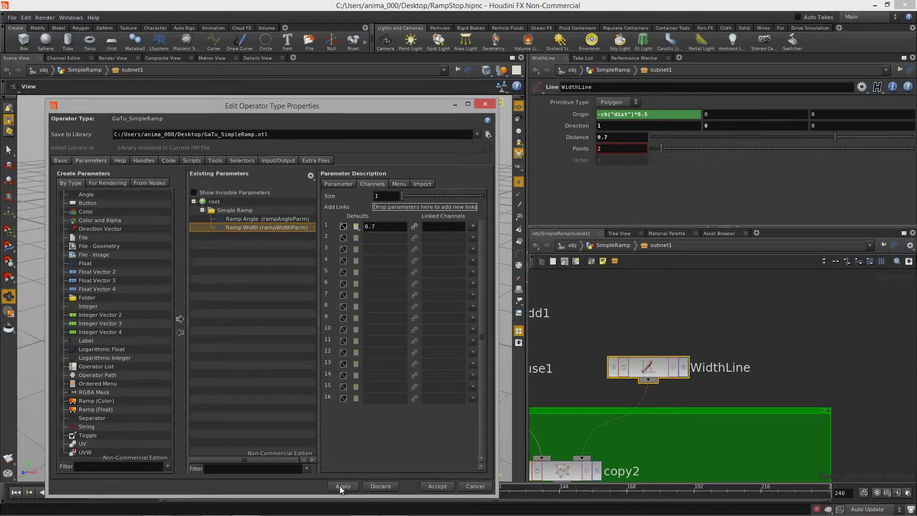
key(u)
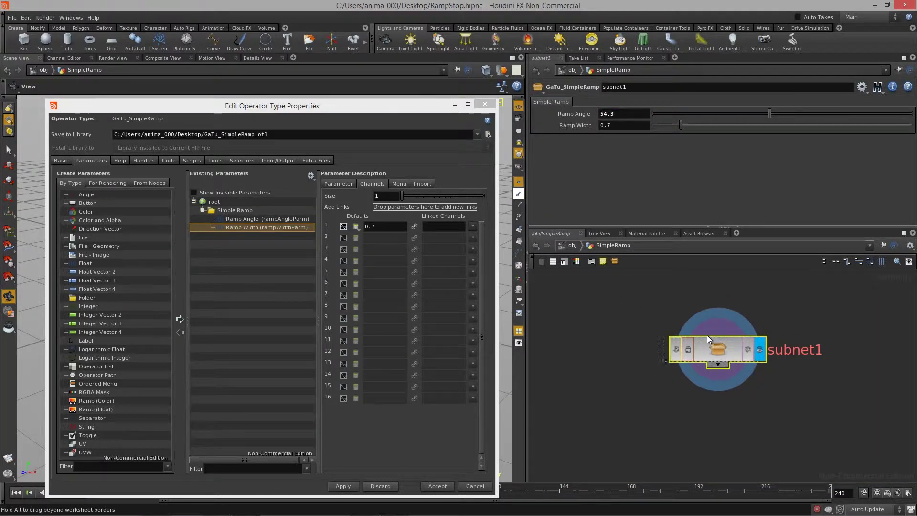
Step: Copy subnet1's Ramp Width parameter and paste it as a relative reference into WidthLine's Distance
drag(707, 336, 695, 351)
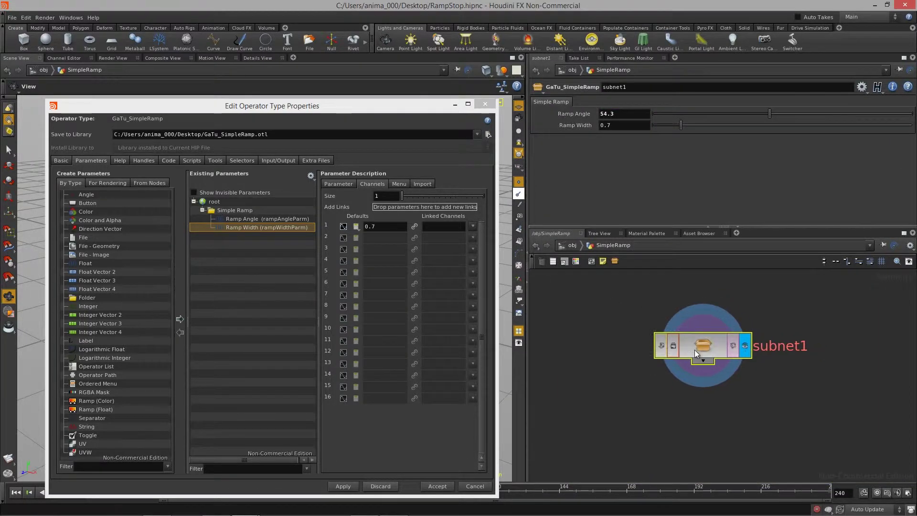
right_click(575, 125)
click(601, 165)
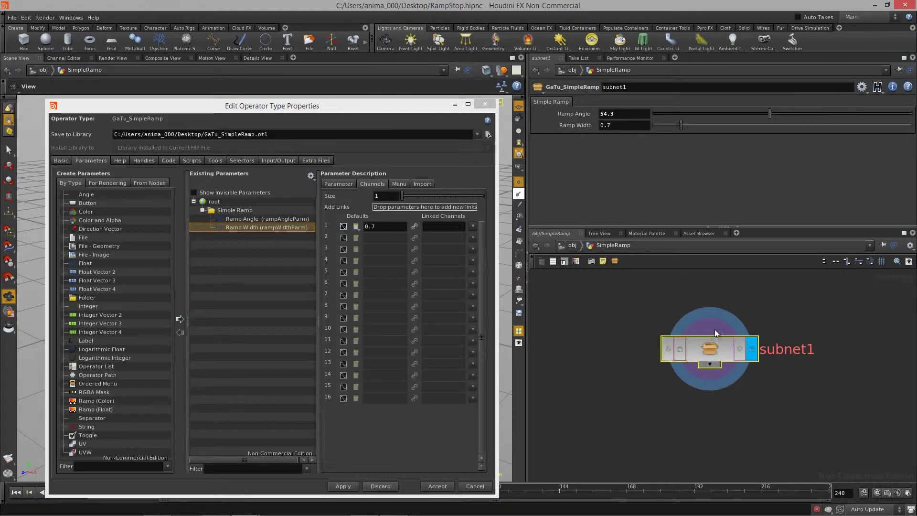
double_click(713, 355)
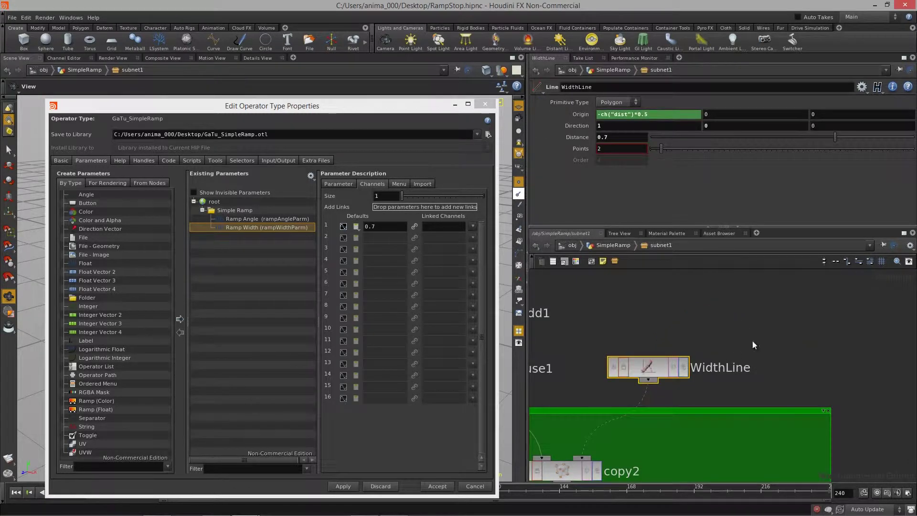
right_click(612, 137)
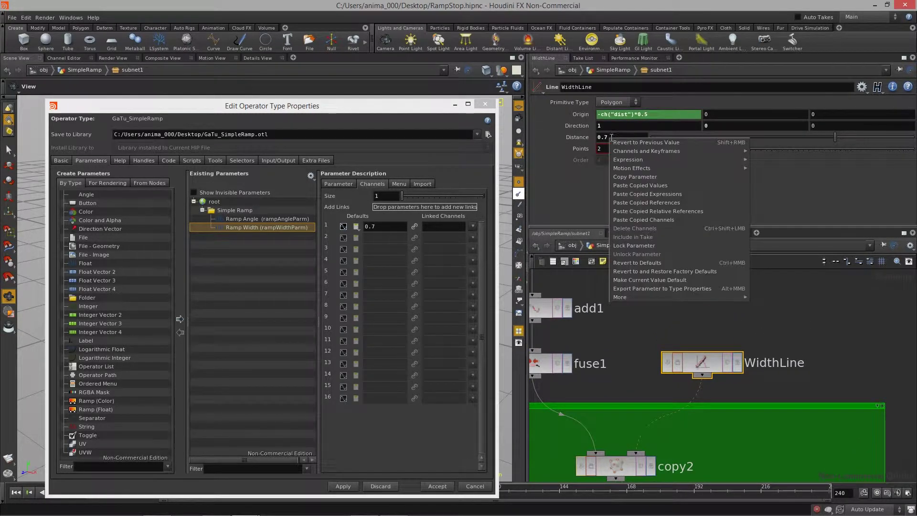
click(678, 213)
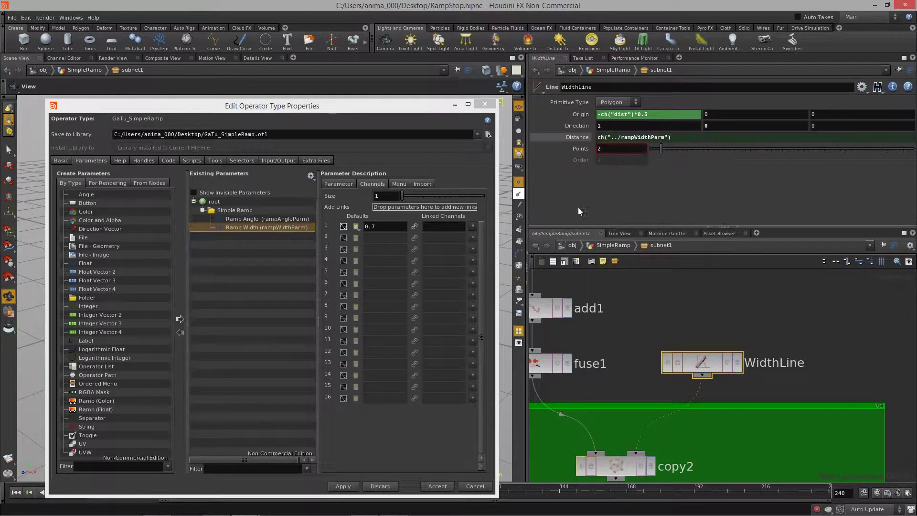
Step: Minimize the type properties, return to the SimpleRamp level and test the sliders, leaving Ramp Angle at 50.5 and Ramp Width at 0.704
click(450, 105)
click(613, 245)
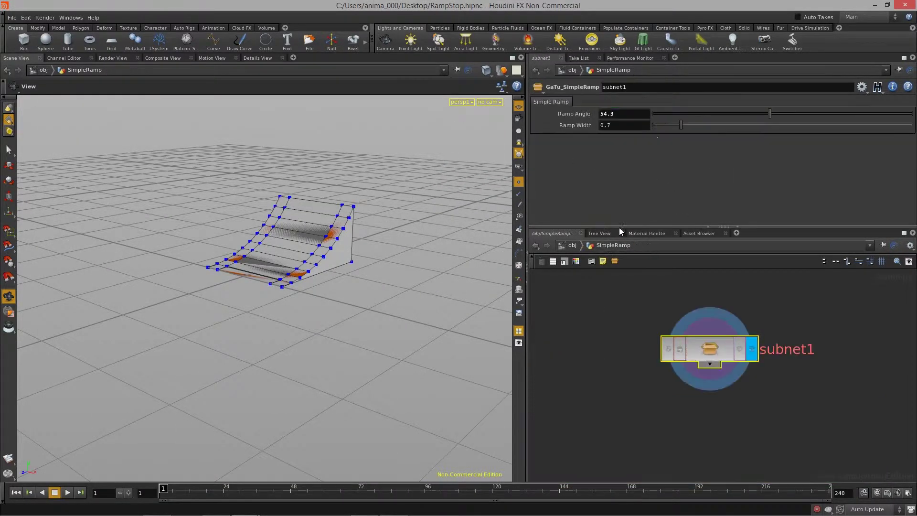
mouse_move(765, 119)
mouse_down()
mouse_move(798, 114)
mouse_move(750, 119)
mouse_up()
mouse_move(682, 125)
mouse_down()
mouse_move(725, 127)
mouse_move(685, 127)
mouse_move(716, 129)
mouse_move(682, 139)
mouse_up()
drag(471, 270, 225, 284)
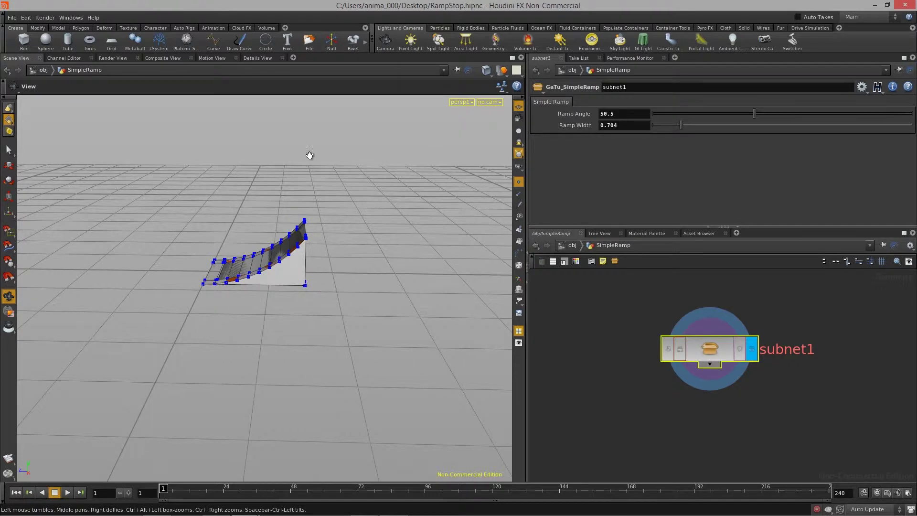
Step: Try a first radius of 1.6 on RampCircle inside subnet1, check the ramp's side profile and undo the change
double_click(715, 354)
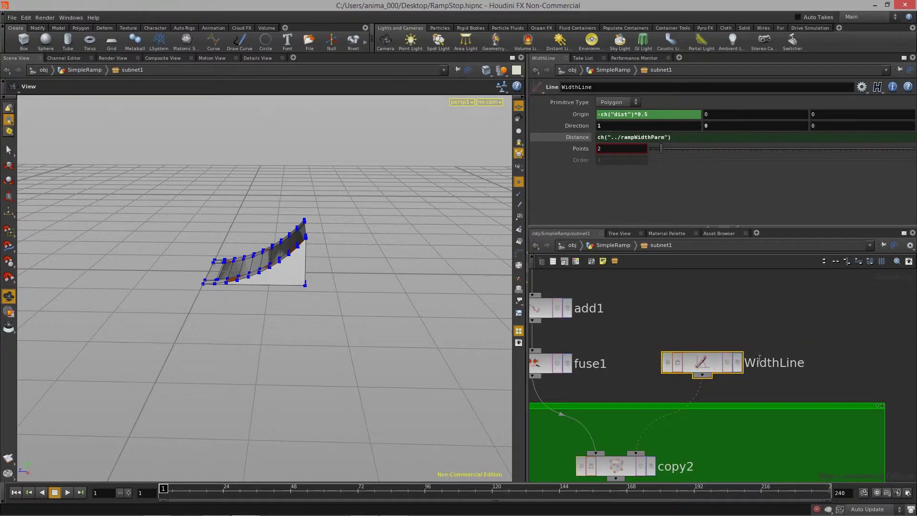
scroll(825, 424, down, 4)
scroll(825, 425, up, 3)
middle_drag(826, 424, 821, 492)
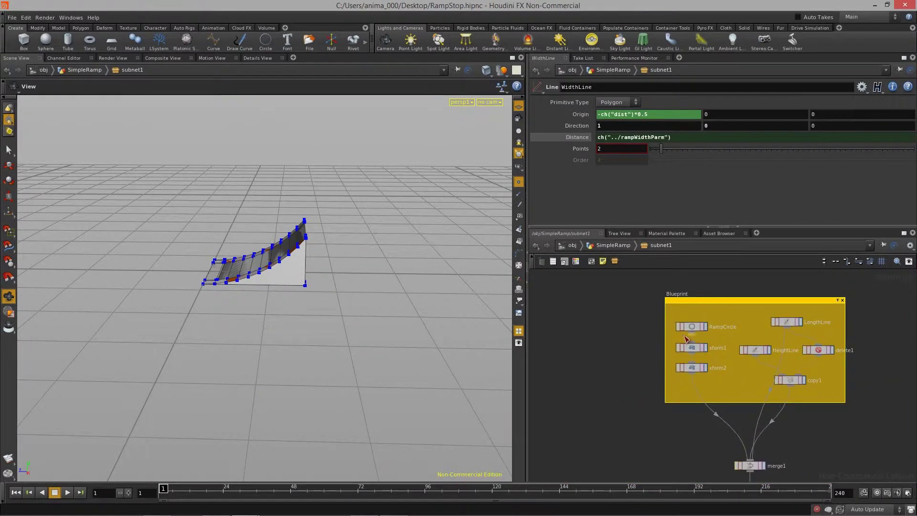
scroll(704, 324, up, 3)
click(704, 323)
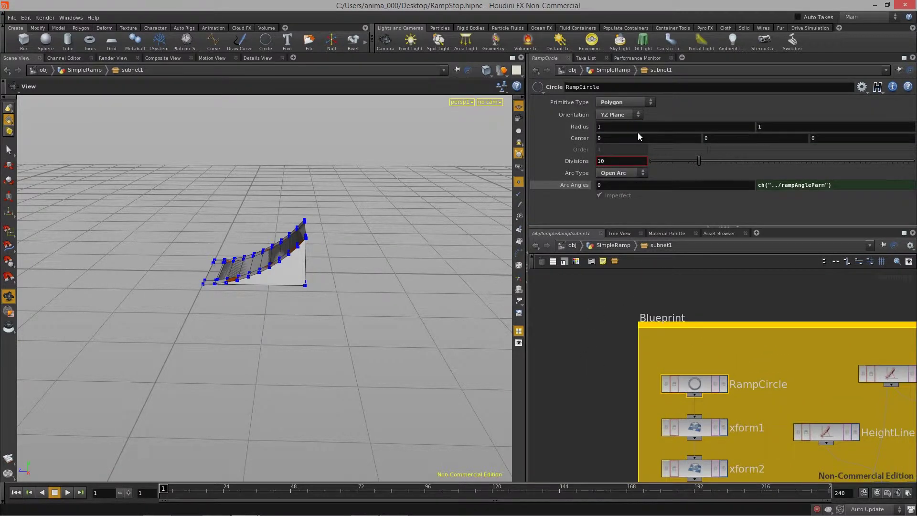
middle_drag(614, 125, 644, 135)
drag(282, 250, 258, 260)
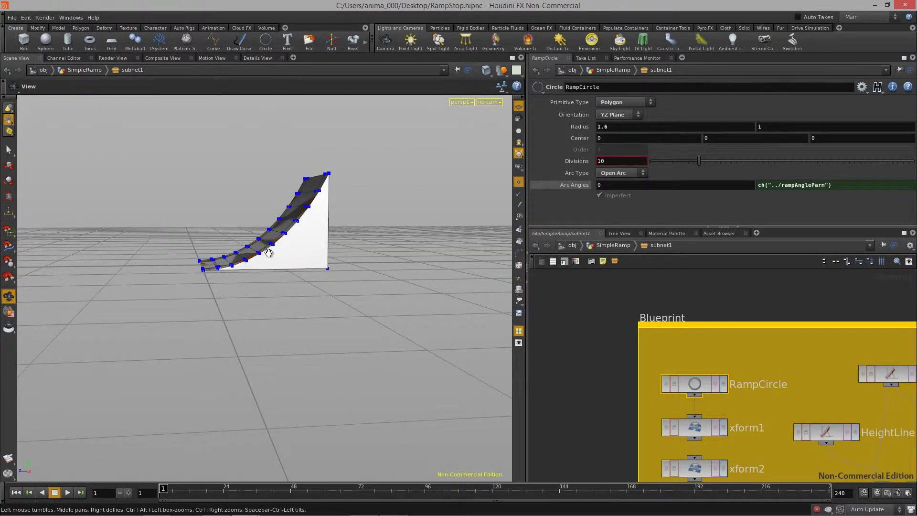
key(ctrl+z)
drag(388, 262, 598, 211)
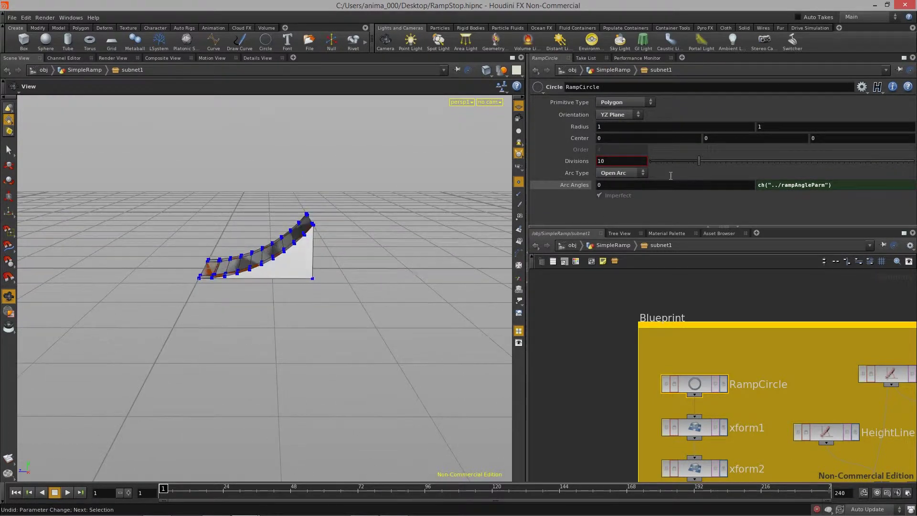
Step: Try a second radius of 2 on RampCircle and check its effect on the ramp's length
middle_drag(768, 129, 812, 130)
drag(305, 258, 257, 269)
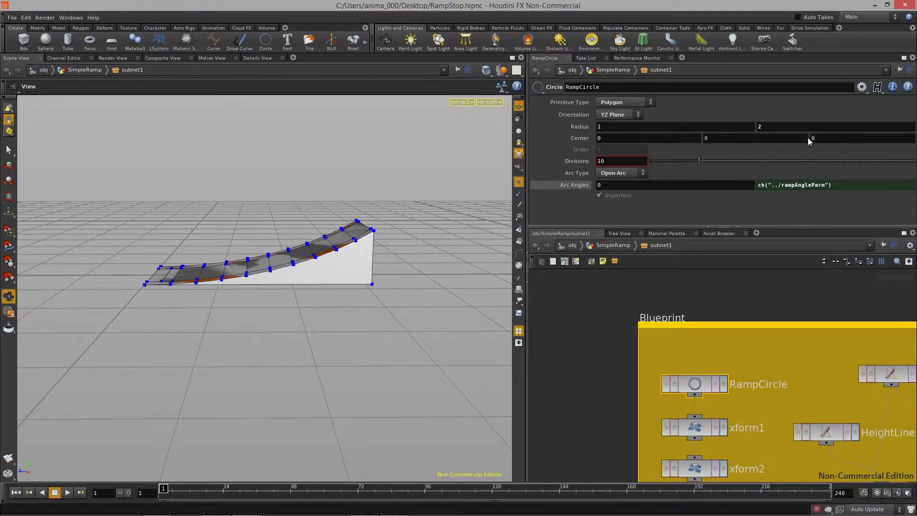
key(Return)
drag(281, 260, 686, 305)
Step: Reopen subnet1's type properties from the SimpleRamp level and add two float parameters below Ramp Width
key(u)
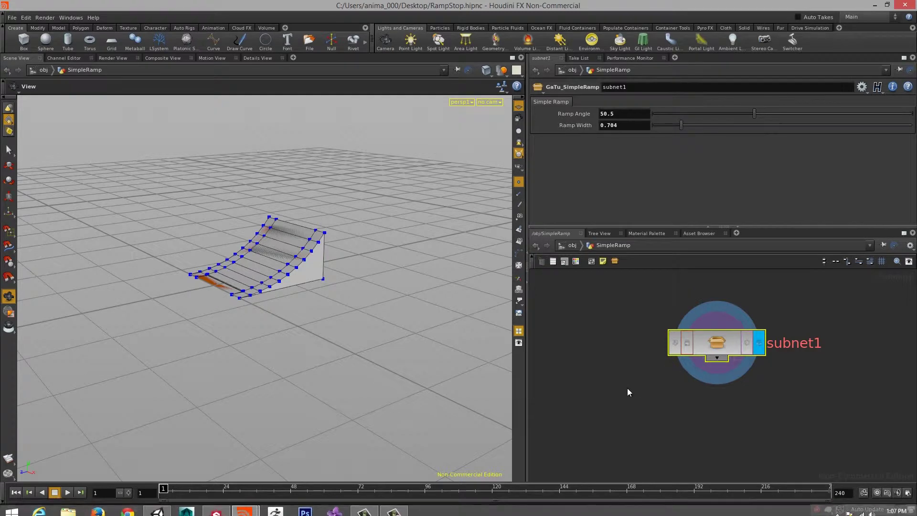
right_click(722, 345)
click(758, 495)
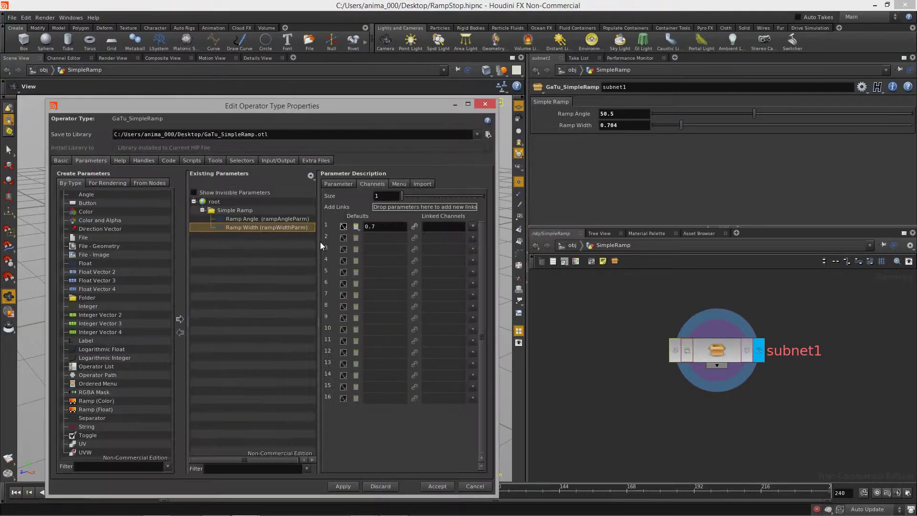
drag(290, 104, 281, 95)
drag(78, 256, 238, 230)
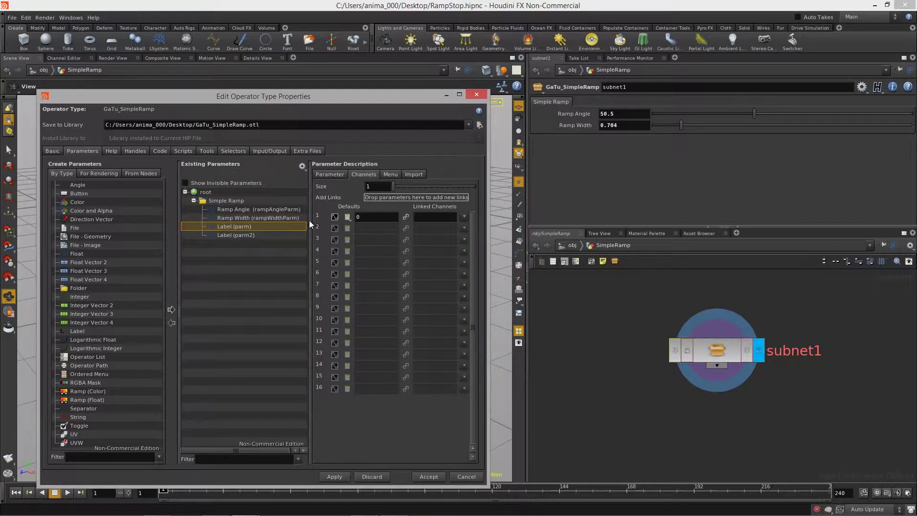
Step: Name the first new float parameter rampHeightParm and label it Ramp Height
click(320, 176)
text(rampHeightParm)
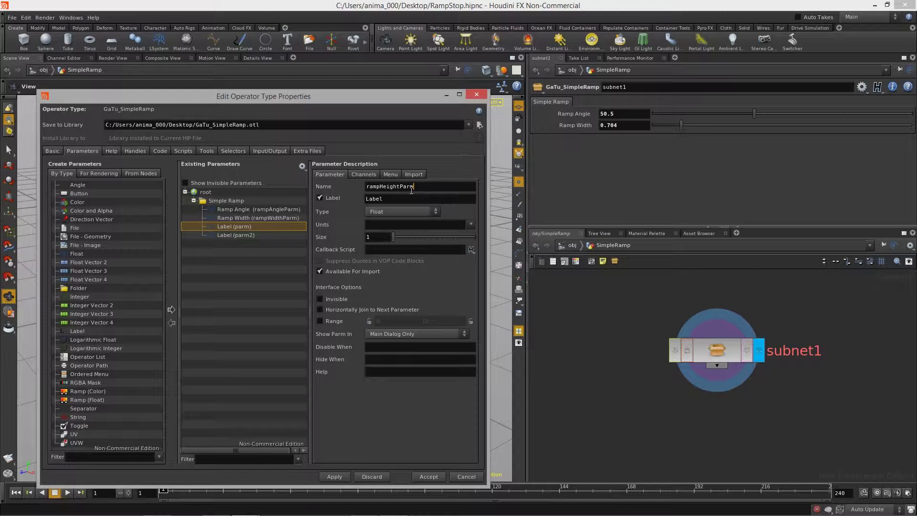
key(ctrl+a)
key(ctrl+c)
key(Tab)
key(ctrl+v)
key(Return)
Step: Name the second new float parameter rampLengthParm and label it Ramp Length
click(240, 235)
double_click(400, 186)
text(ramp)
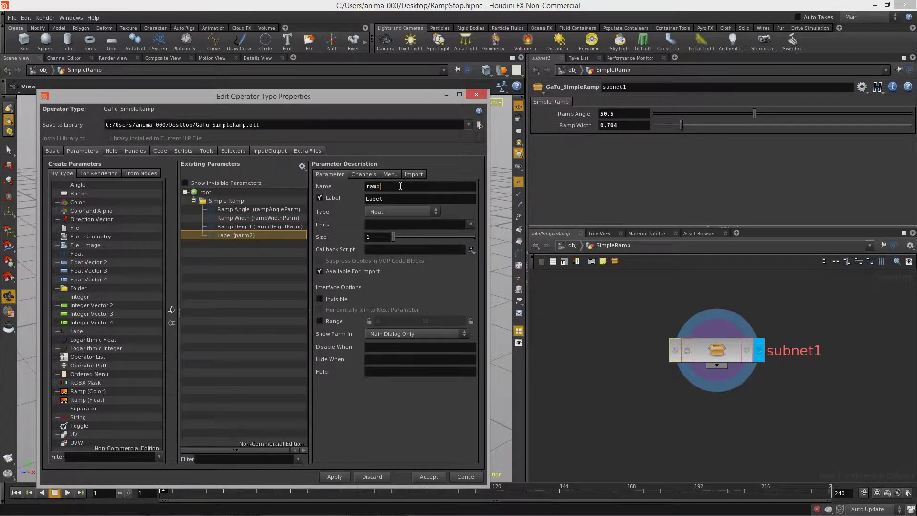
text(LengthParm)
key(Return)
double_click(422, 187)
key(ctrl+c)
click(413, 198)
double_click(414, 198)
key(ctrl+v)
key(BackSpace)
text(R)
key(Return)
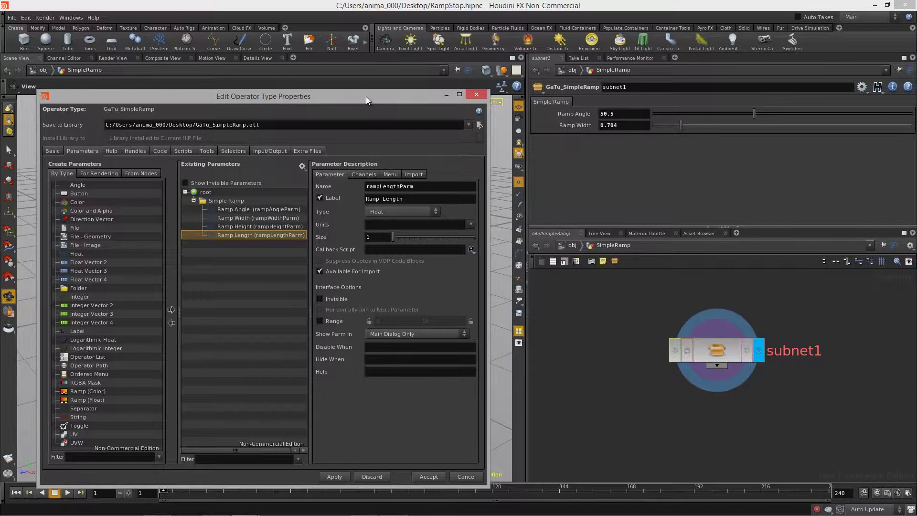
Step: Lower RampCircle's first radius to 0.27 inside subnet1 and use that value as the locked minimum of Ramp Height's range
drag(362, 103, 348, 299)
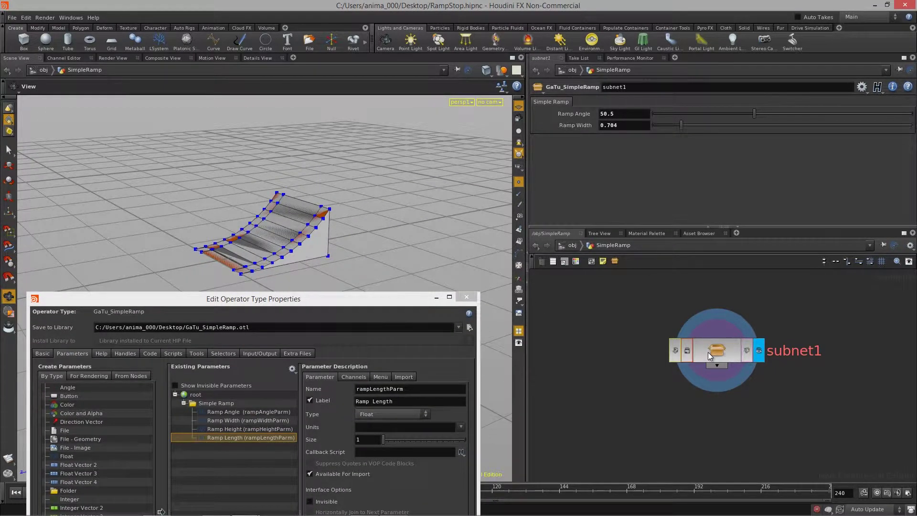
double_click(686, 362)
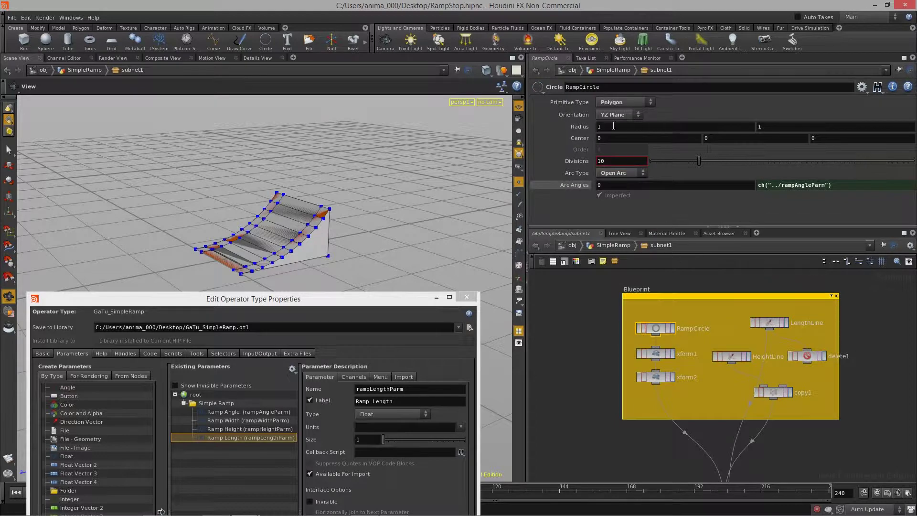
middle_drag(609, 131, 300, 130)
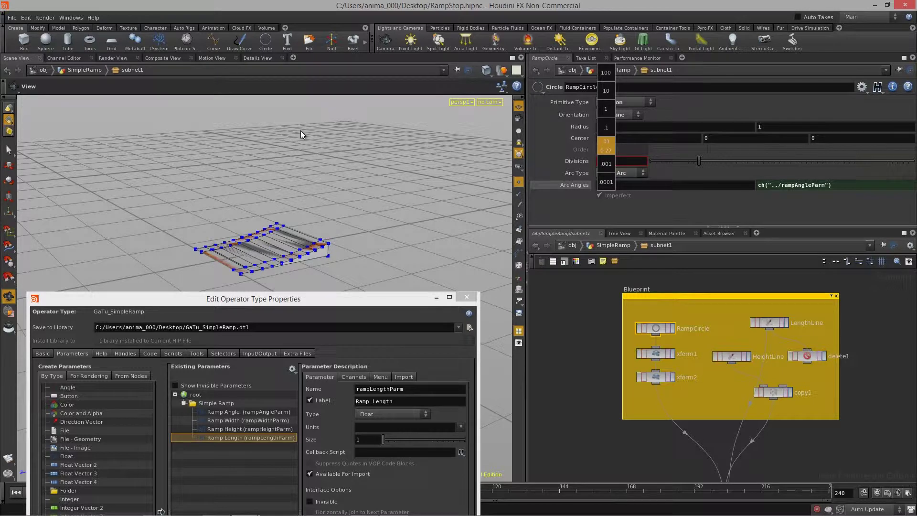
middle_drag(607, 127, 607, 128)
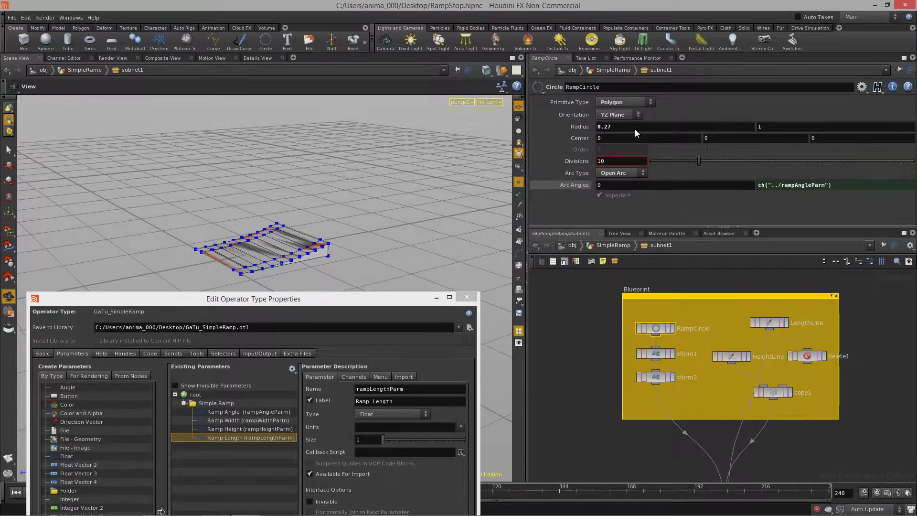
drag(357, 301, 365, 152)
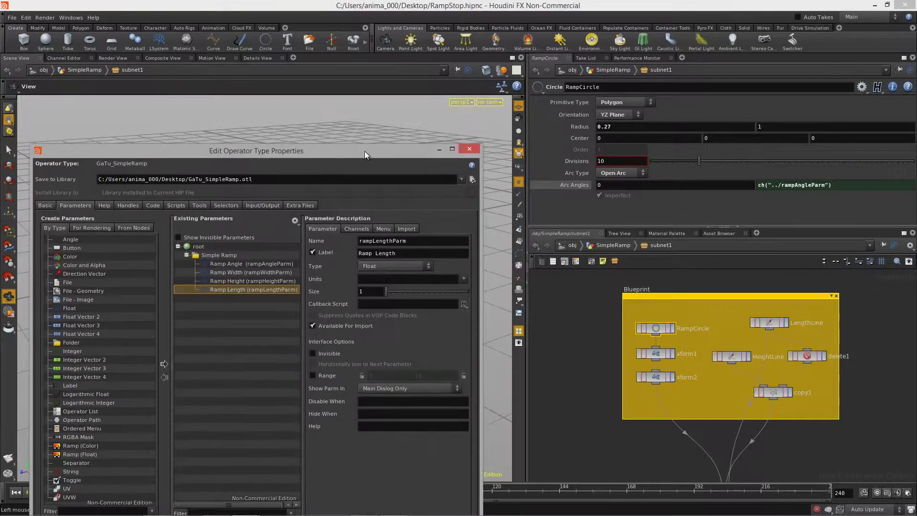
click(258, 281)
click(331, 378)
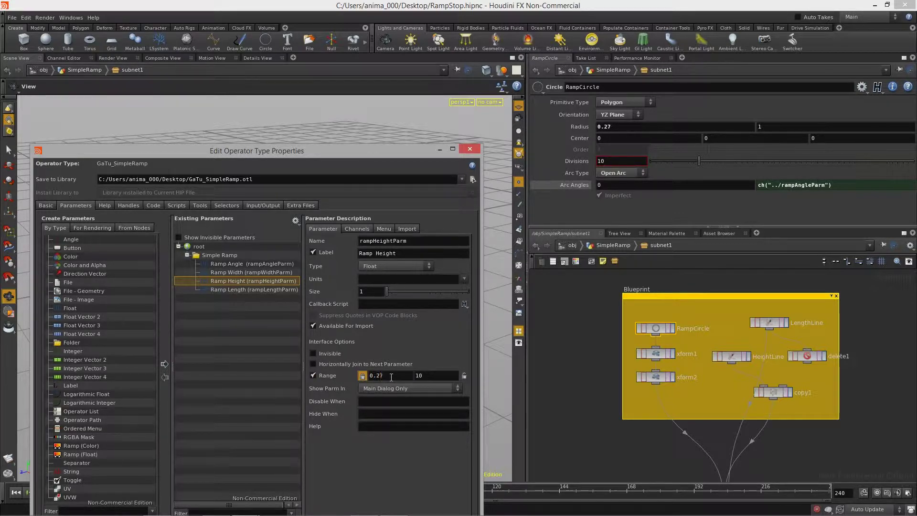
Step: Try a first radius of 2.57 on RampCircle to judge the upper limit of Ramp Height's range
drag(403, 155, 400, 251)
middle_drag(614, 127, 698, 127)
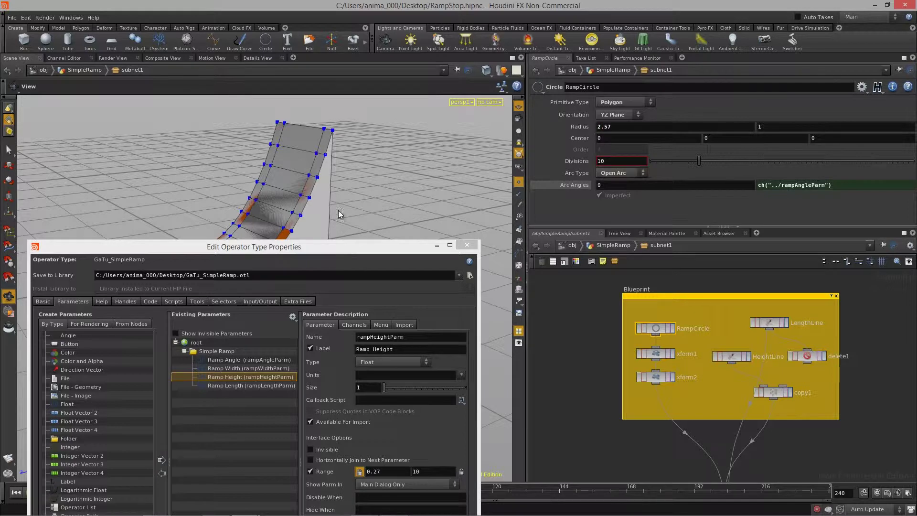
click(382, 265)
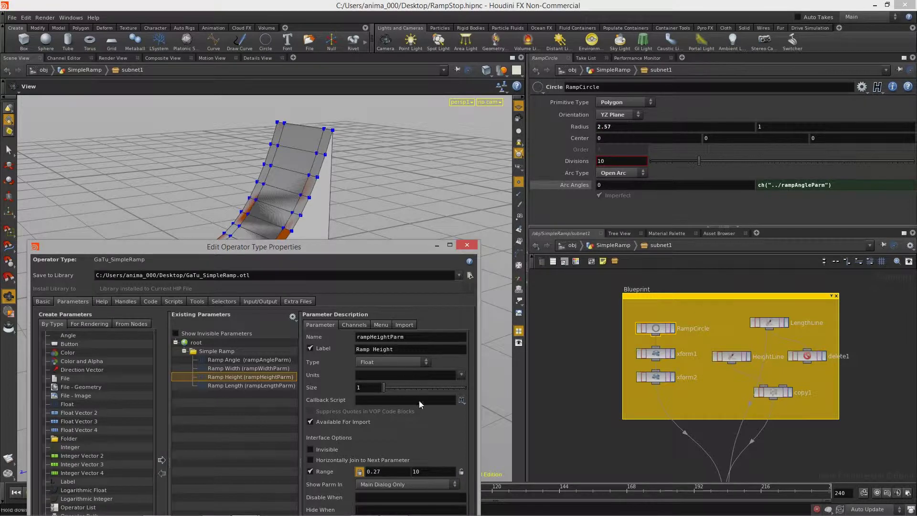
Step: Reset RampCircle's first radius to 1 and set Ramp Height's default to 1
click(364, 325)
double_click(638, 129)
text(1)
key(Return)
click(359, 367)
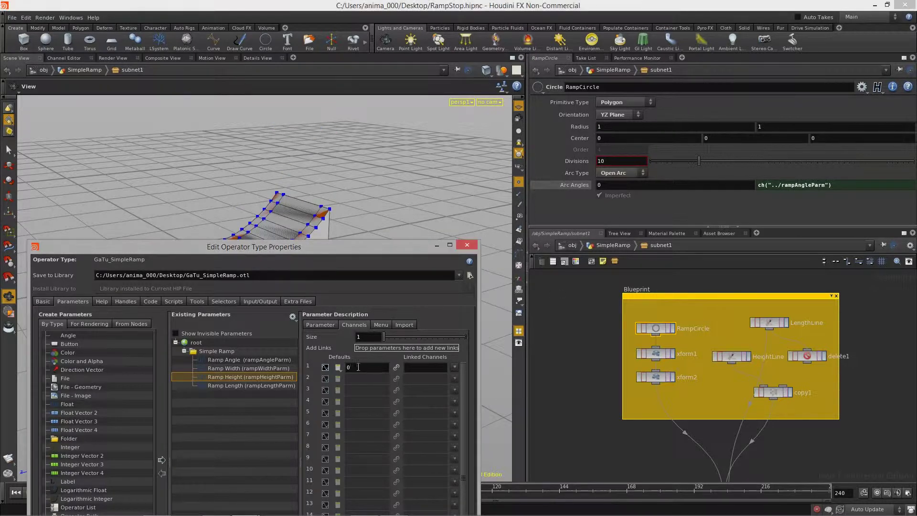
Step: Try a second radius of 0.37 on RampCircle and give Ramp Length's range a locked minimum of 0.35
mouse_move(351, 246)
mouse_down()
mouse_move(351, 187)
mouse_move(358, 258)
mouse_up()
drag(287, 253, 334, 279)
click(256, 327)
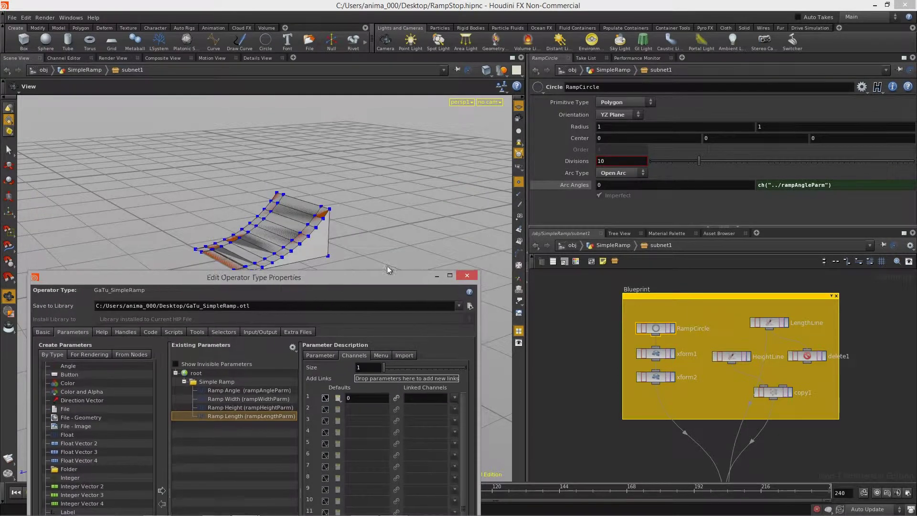
middle_drag(763, 140, 510, 158)
drag(377, 279, 376, 113)
click(318, 188)
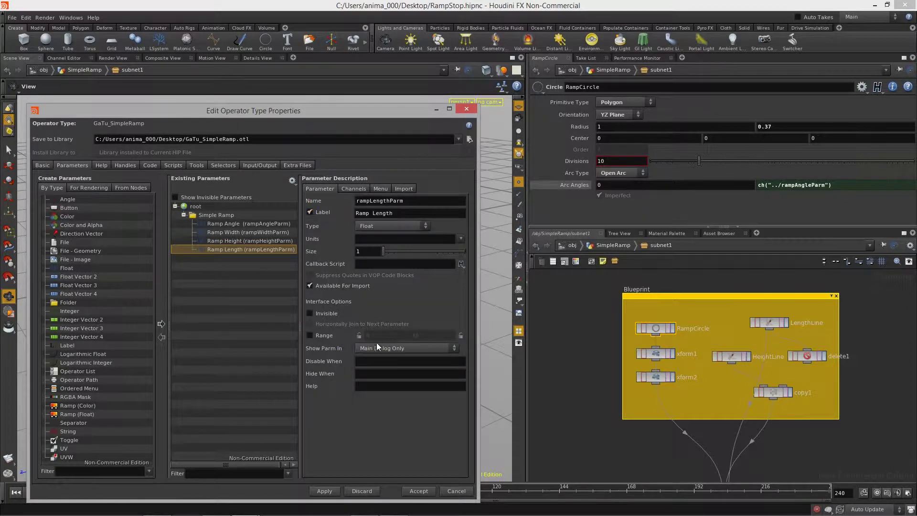
click(329, 336)
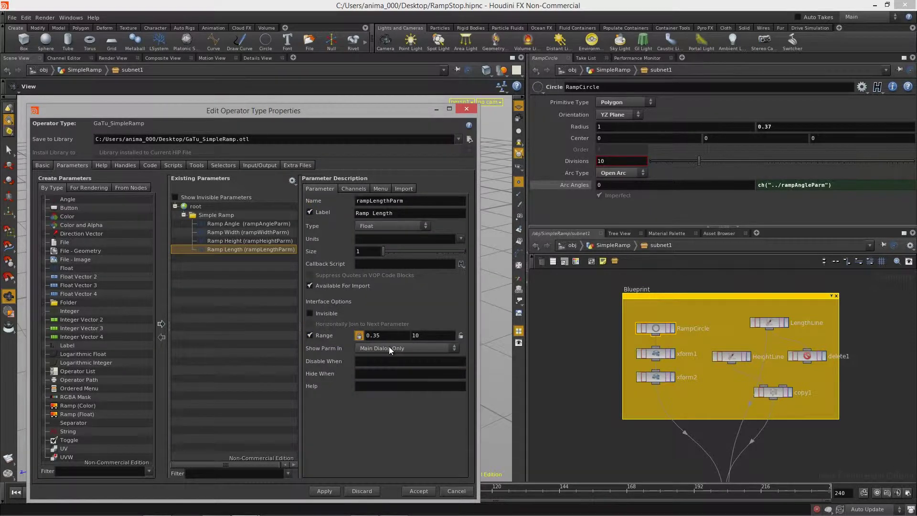
Step: Try a second radius of 2.97 on RampCircle and edit the upper limit of Ramp Length's range
drag(414, 110, 406, 323)
middle_drag(772, 136, 876, 125)
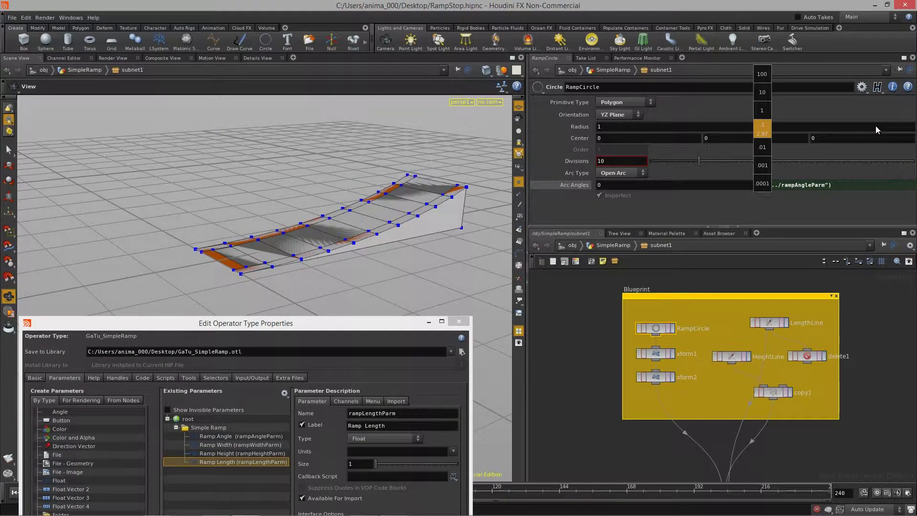
drag(393, 323, 395, 142)
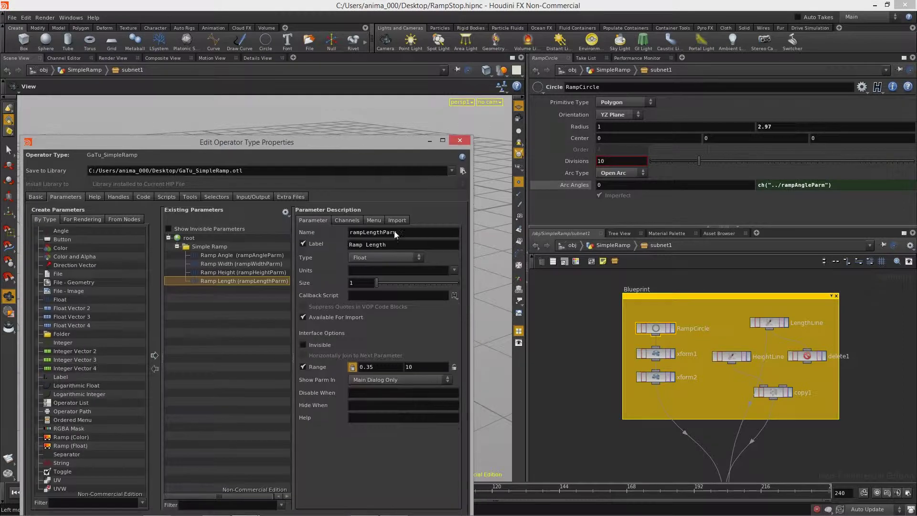
double_click(422, 367)
Step: Set Ramp Length's default to 1, apply the type properties and move the dialog clear of the ramp
click(349, 220)
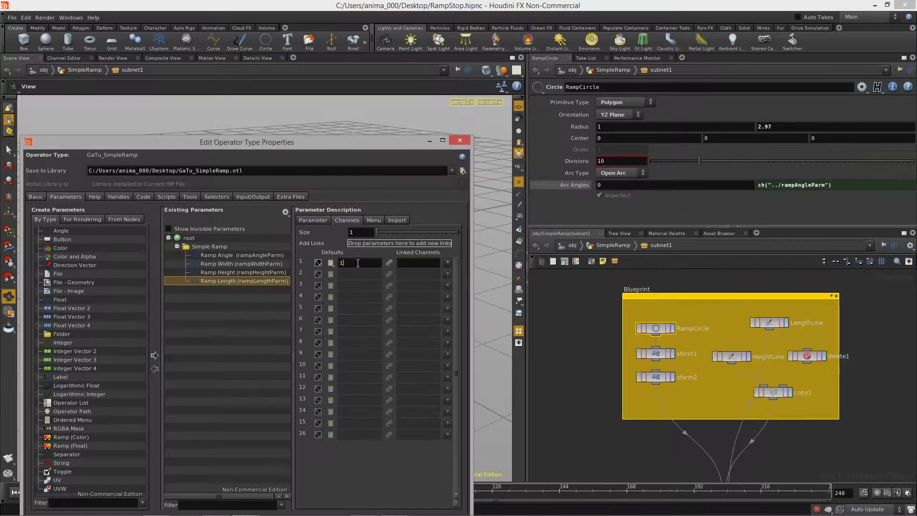
drag(352, 145, 374, 65)
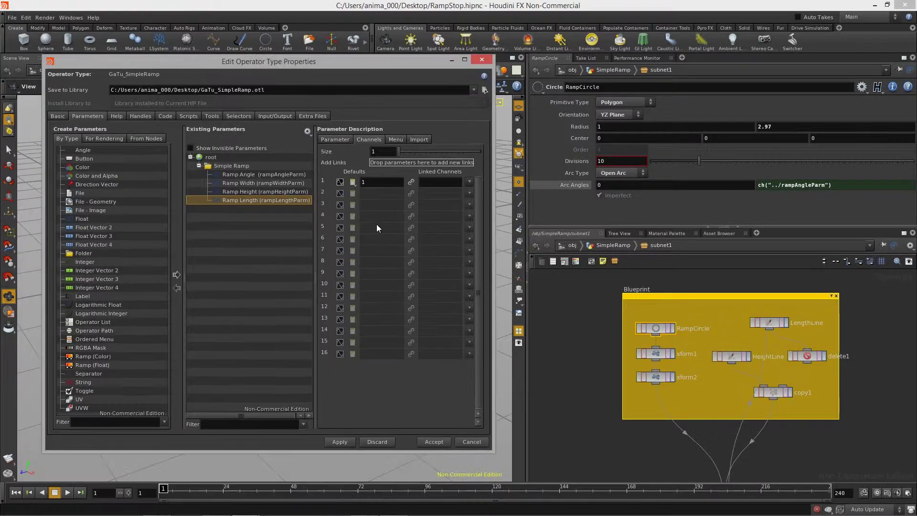
click(449, 64)
Step: Copy Ramp Height from the SimpleRamp level and paste it as a relative reference into RampCircle's first radius
click(623, 248)
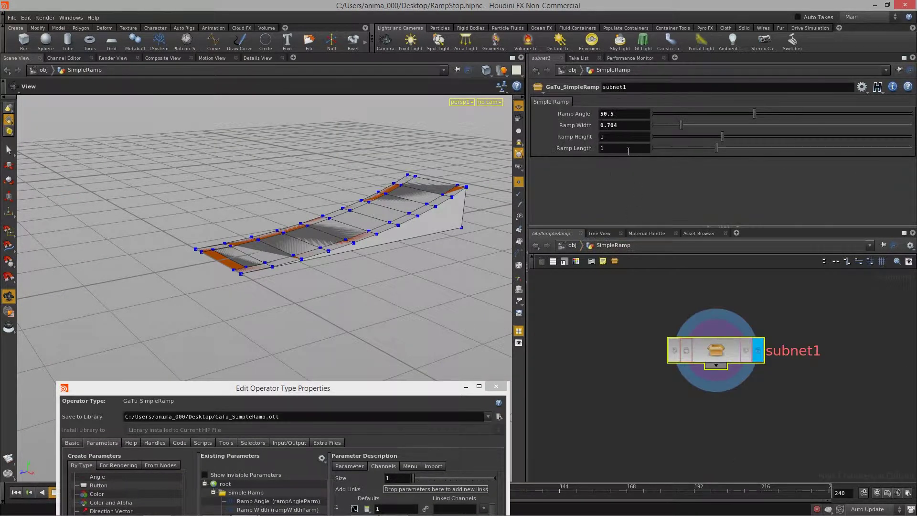
right_click(580, 139)
click(670, 239)
double_click(708, 351)
right_click(606, 127)
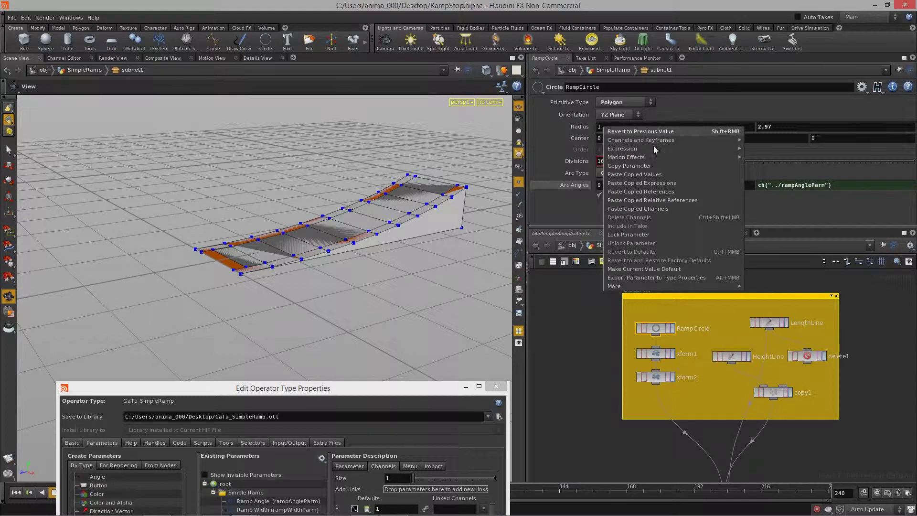
click(666, 200)
Step: Copy subnet1's Ramp Length and paste it as a relative reference into RampCircle's second radius
click(614, 245)
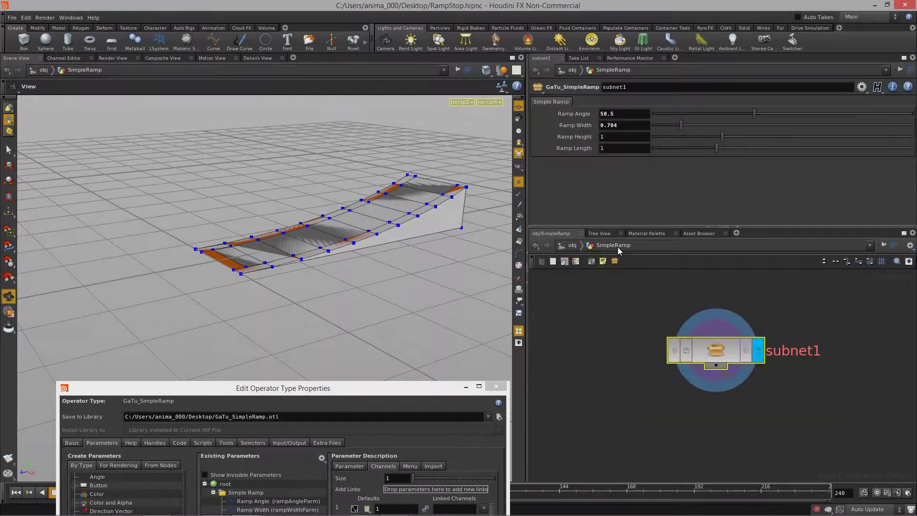
right_click(587, 148)
click(612, 190)
double_click(688, 345)
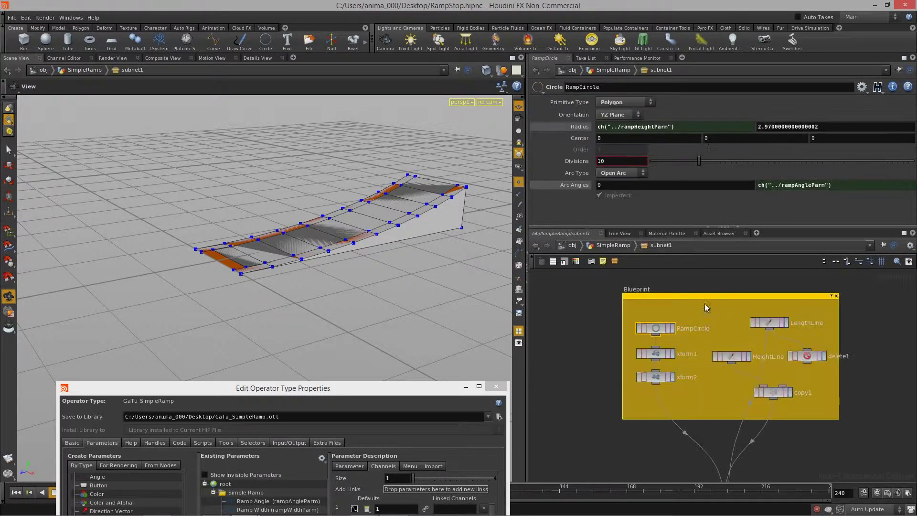
right_click(786, 128)
click(841, 201)
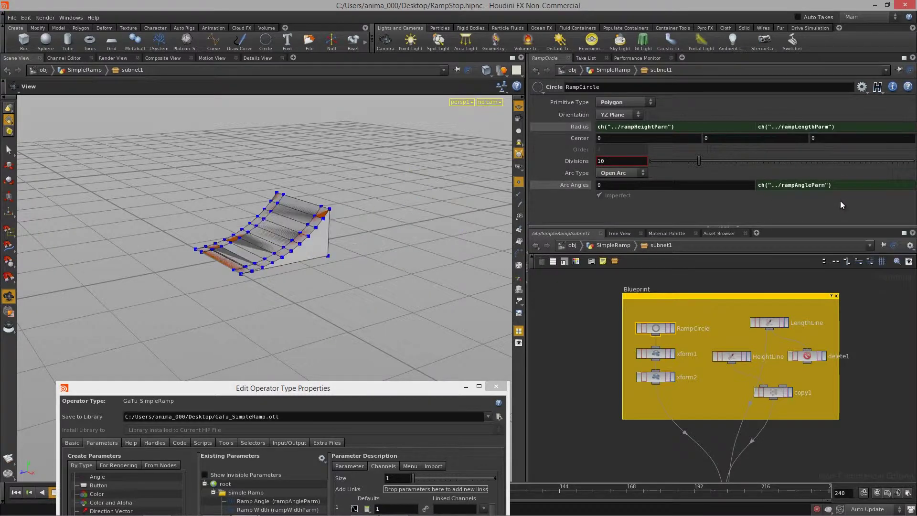
Step: Test the asset's sliders, leaving Ramp Angle at 52.9, Ramp Width at 0.868, Ramp Height at 1.244 and Ramp Length at 2.28
click(616, 245)
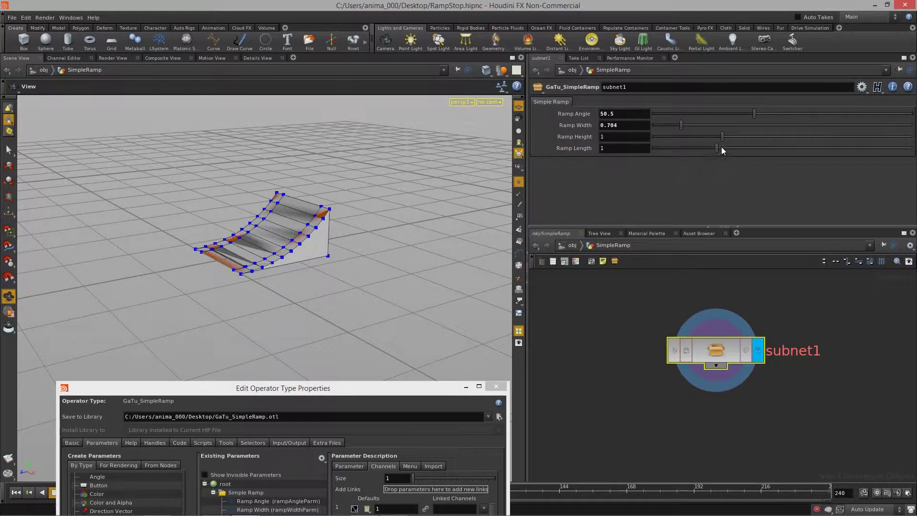
drag(725, 137, 842, 151)
drag(681, 125, 693, 126)
mouse_move(750, 112)
mouse_down()
mouse_move(793, 114)
mouse_move(709, 119)
mouse_move(797, 112)
mouse_move(764, 112)
mouse_up()
drag(382, 266, 306, 267)
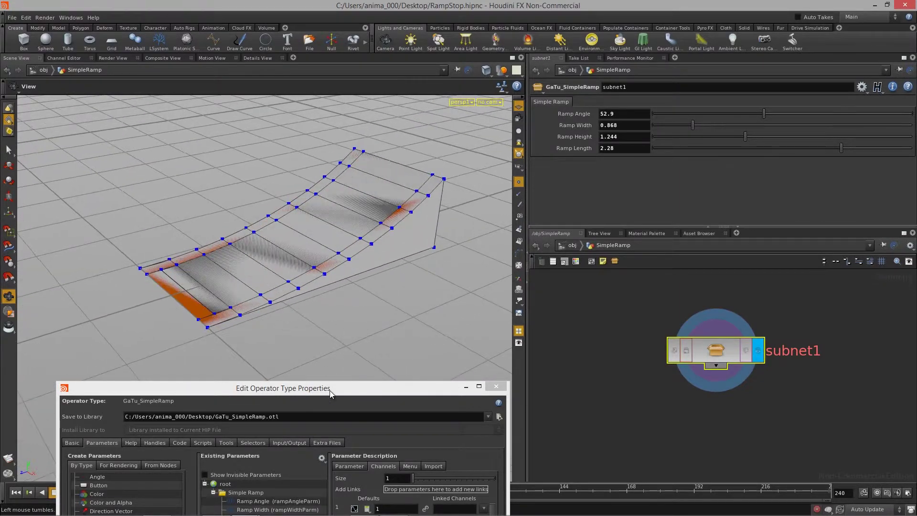
Step: Minimize the type properties and inspect the ramp's curve from the side and in perspective
drag(330, 391, 326, 142)
click(461, 139)
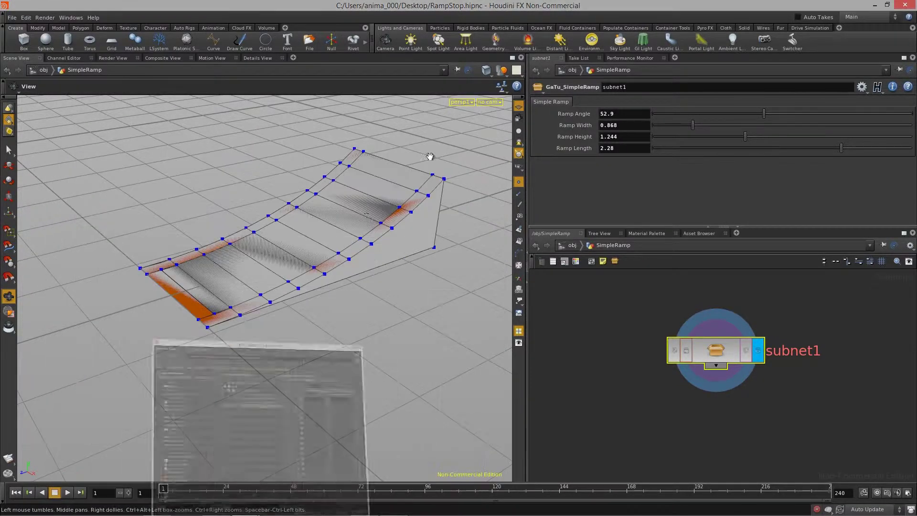
drag(430, 154, 367, 232)
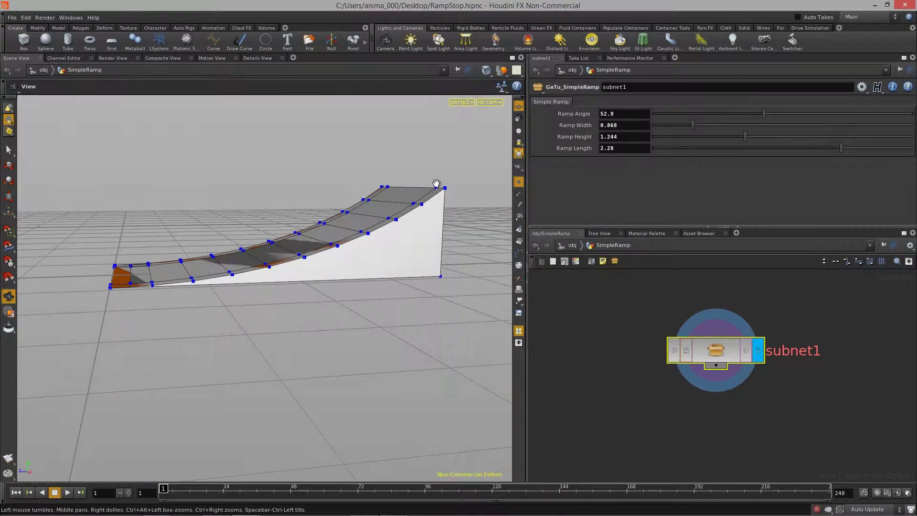
drag(106, 290, 358, 295)
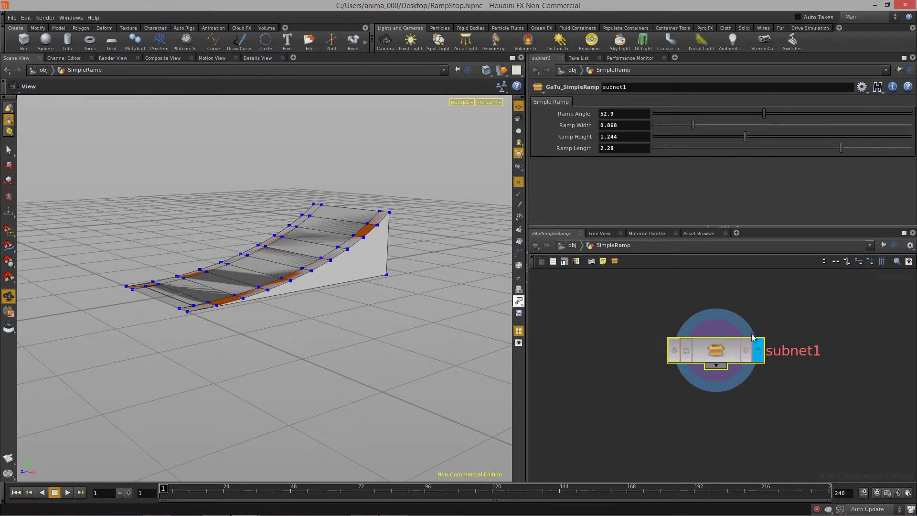
Step: Enter subnet1, enlarge the network view and display the curve output of xform2
double_click(712, 354)
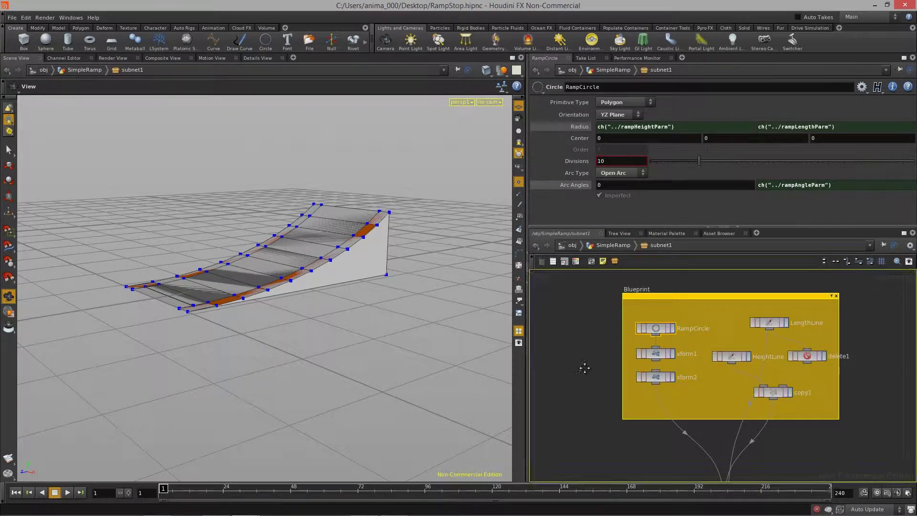
drag(764, 226, 767, 181)
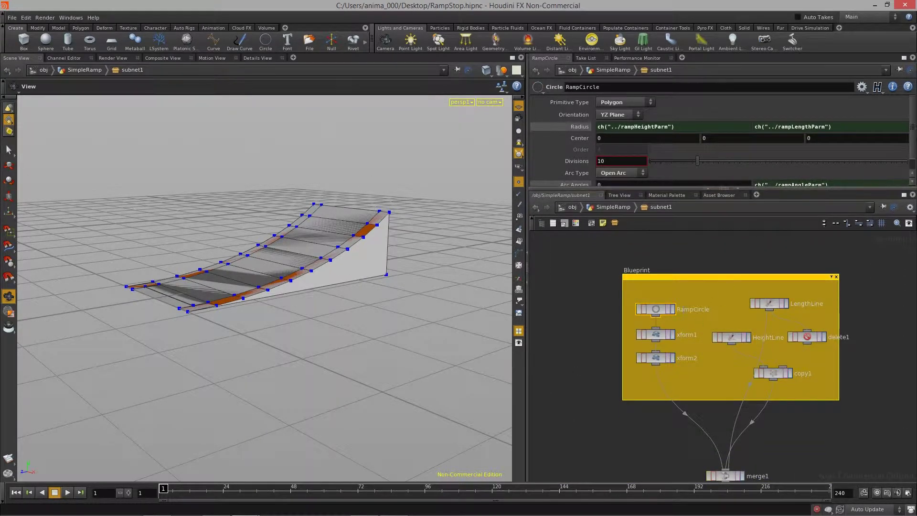
click(672, 309)
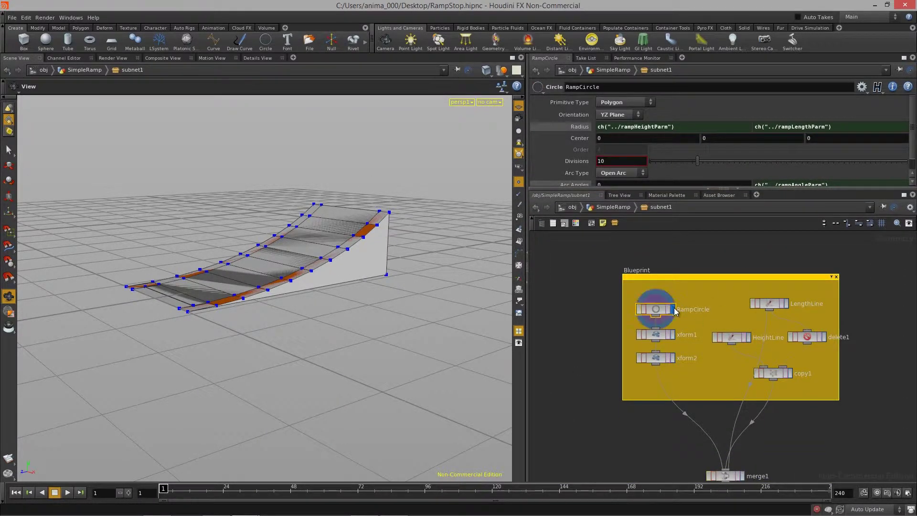
click(672, 358)
drag(337, 368, 399, 225)
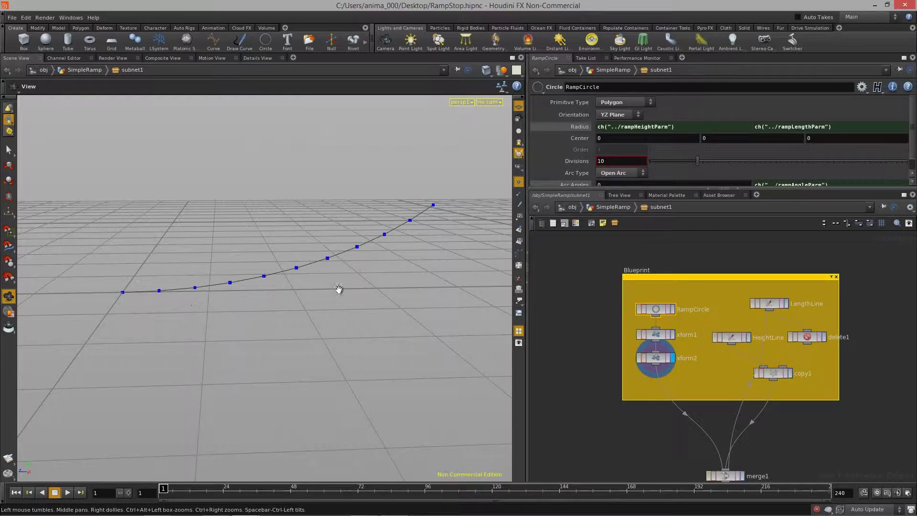
Step: Add a Resample node below xform2, connect xform2's output to it and display the resampled curve
middle_drag(600, 420, 611, 378)
key(Tab)
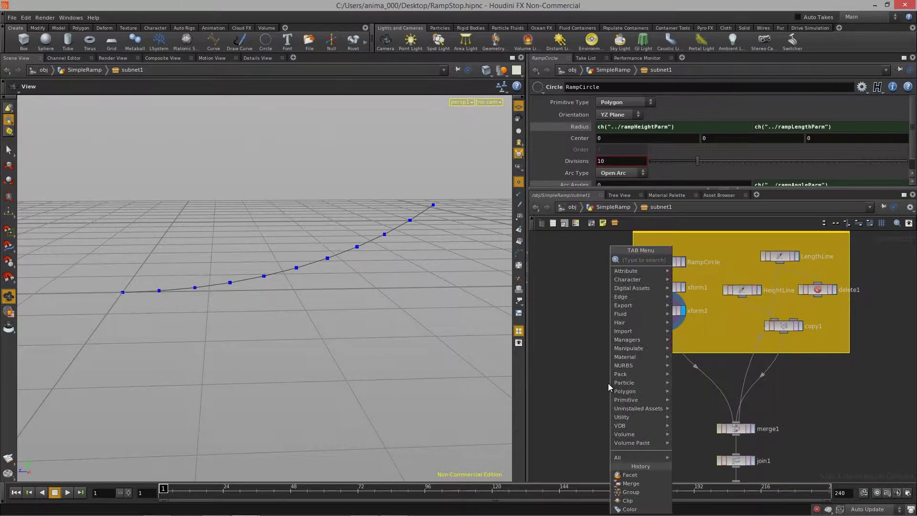
text(Resample)
click(695, 265)
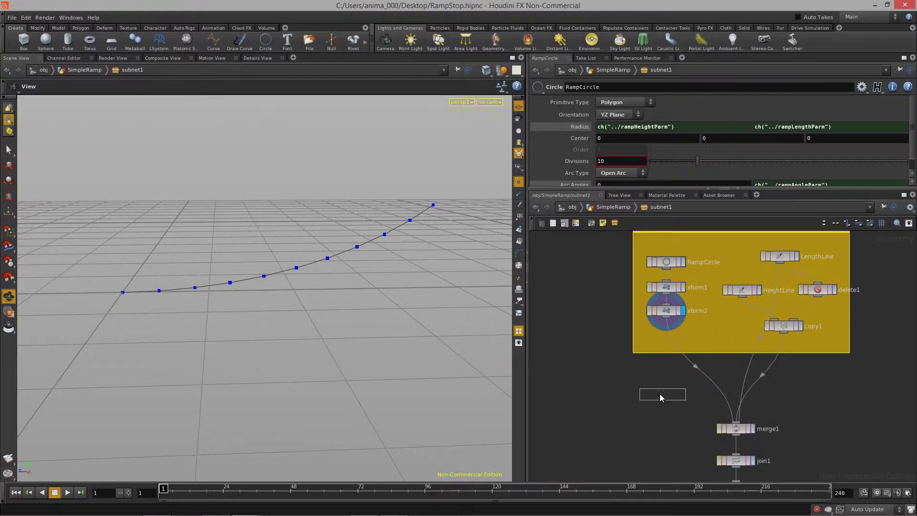
click(665, 391)
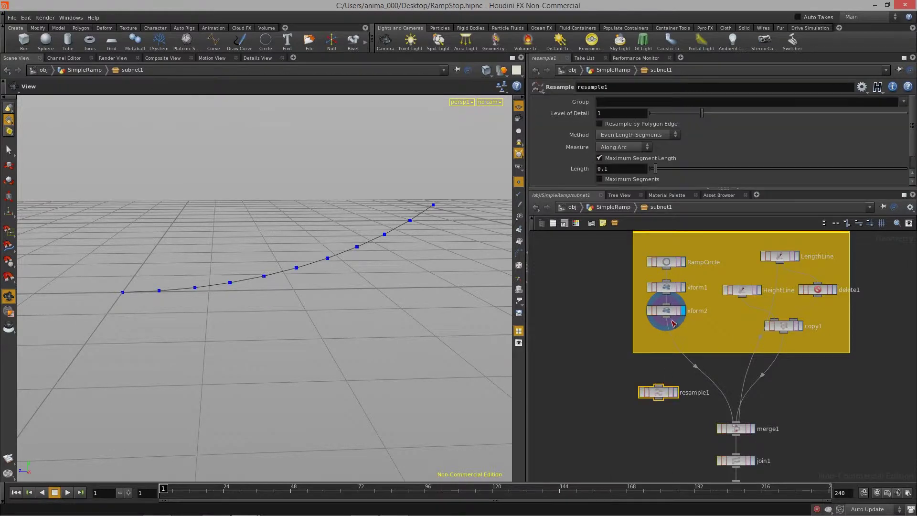
click(676, 392)
drag(661, 391, 669, 386)
drag(352, 237, 335, 206)
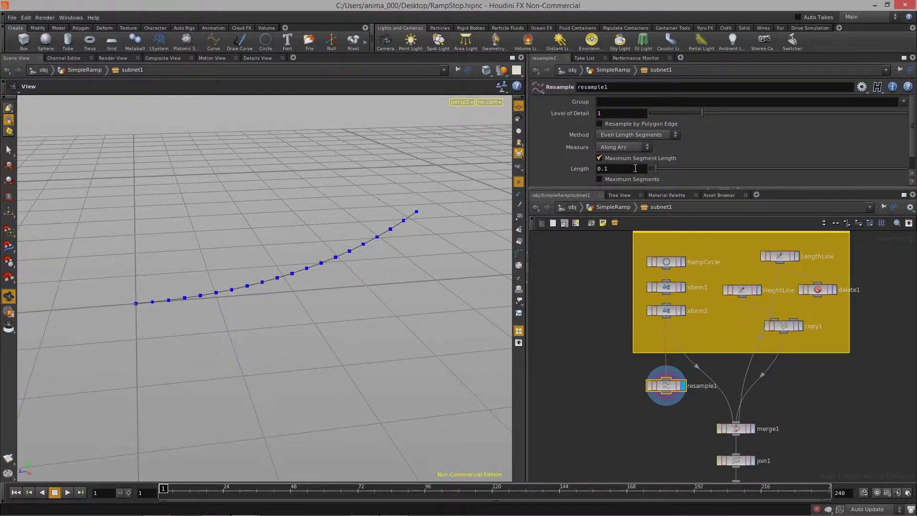
Step: Enlarge the parameter area and limit resample1 by Maximum Segments instead of Maximum Segment Length
drag(774, 189, 773, 224)
drag(307, 262, 380, 241)
drag(205, 321, 252, 338)
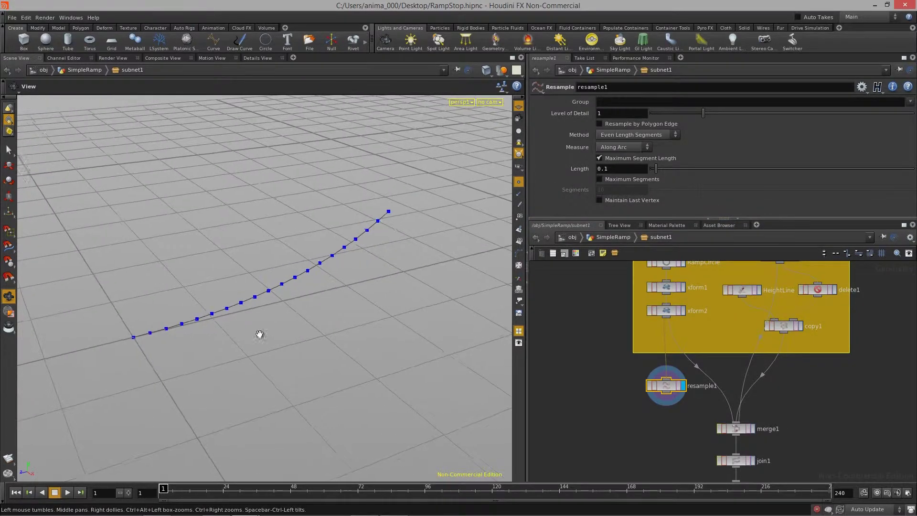
mouse_move(661, 169)
mouse_down()
mouse_move(673, 168)
mouse_move(664, 170)
mouse_up()
click(599, 159)
click(616, 179)
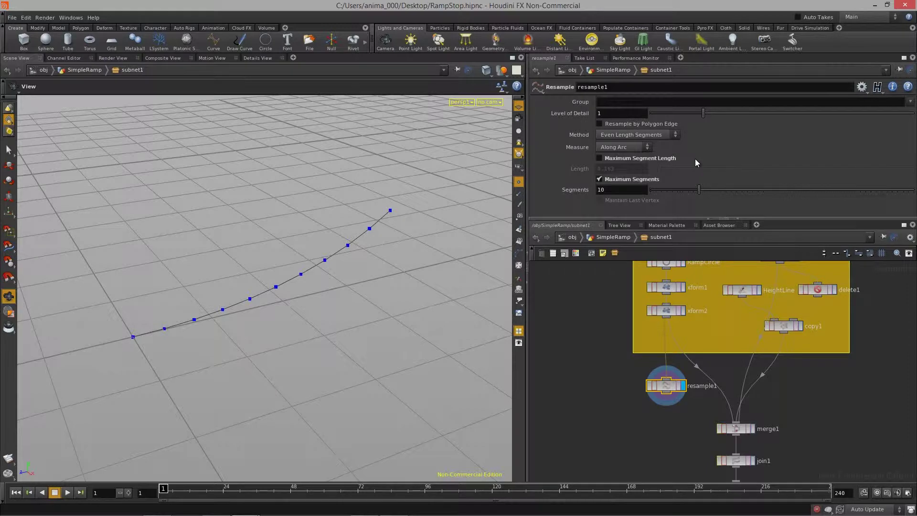
Step: Try a single segment on resample1's curve and settle on 16 segments
drag(699, 190, 648, 200)
drag(301, 289, 130, 302)
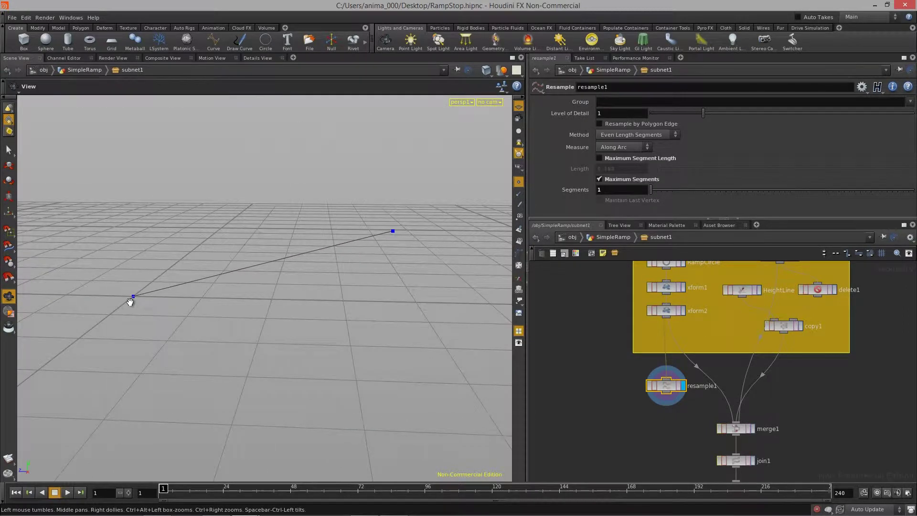
drag(650, 190, 731, 190)
drag(272, 278, 268, 301)
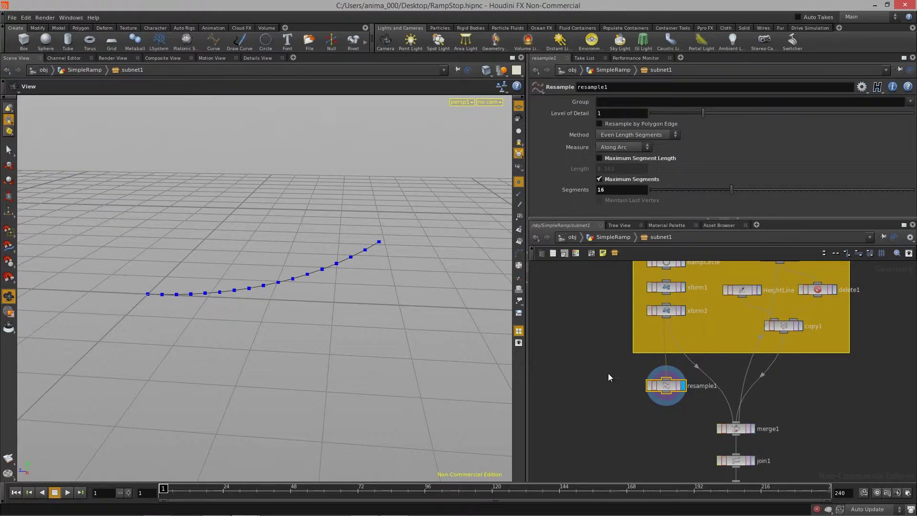
Step: Wire resample1 into merge1 in place of xform2, include it in the Blueprint box and return to the SimpleRamp level
drag(698, 367, 663, 343)
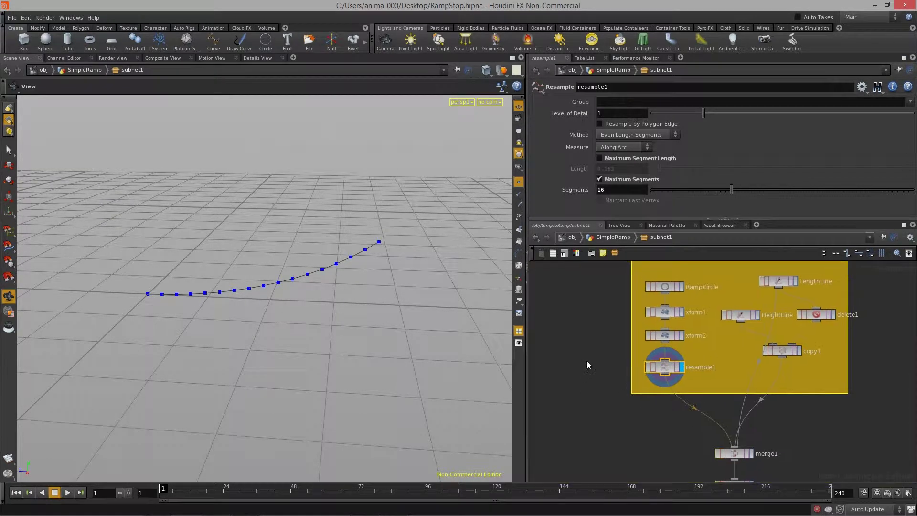
click(616, 237)
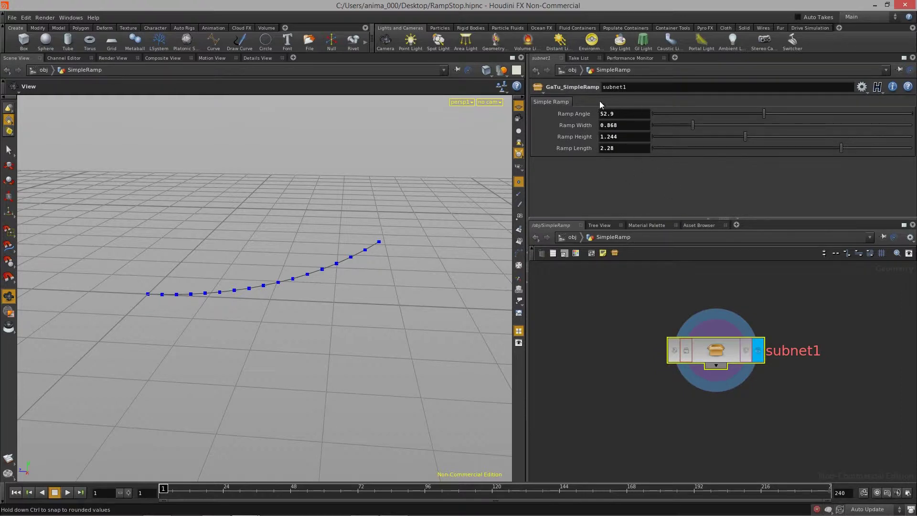
double_click(715, 354)
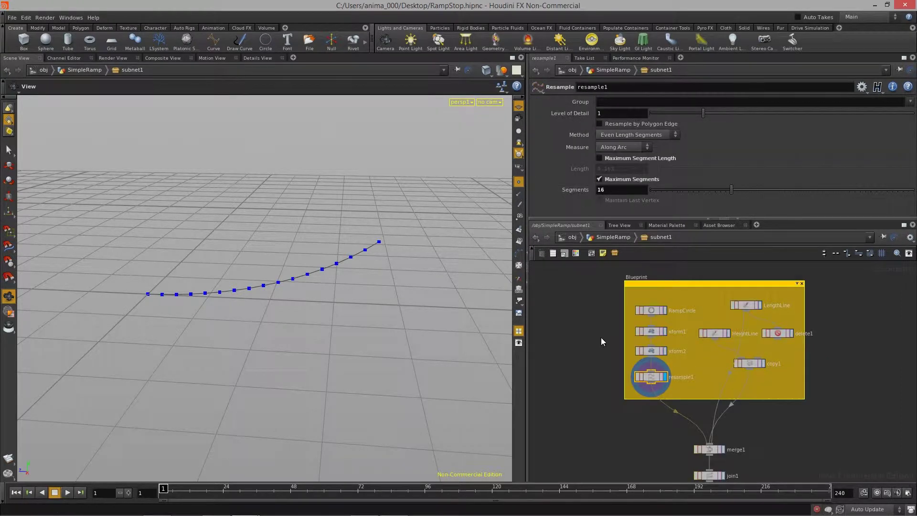
click(611, 237)
Step: Open subnet1's type properties and add a Toggle parameter as the first entry of the Simple Ramp folder
right_click(718, 354)
key(Escape)
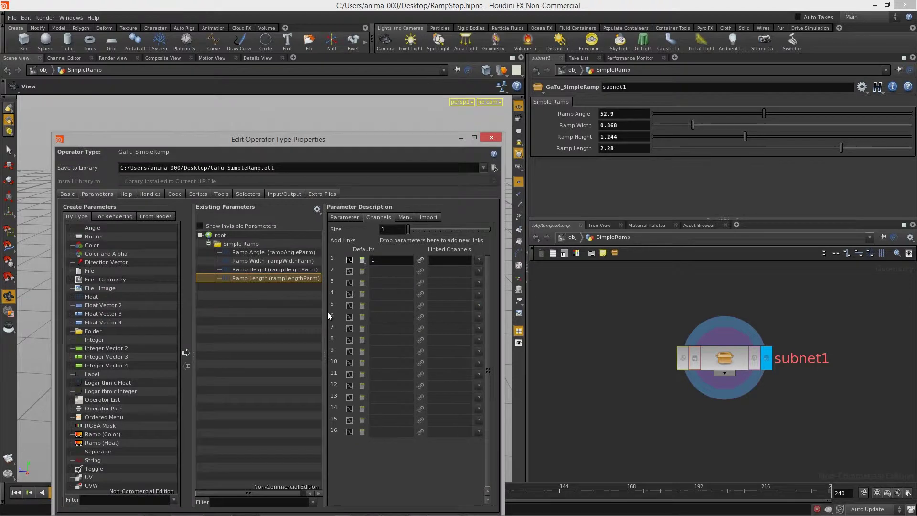
drag(331, 139, 333, 90)
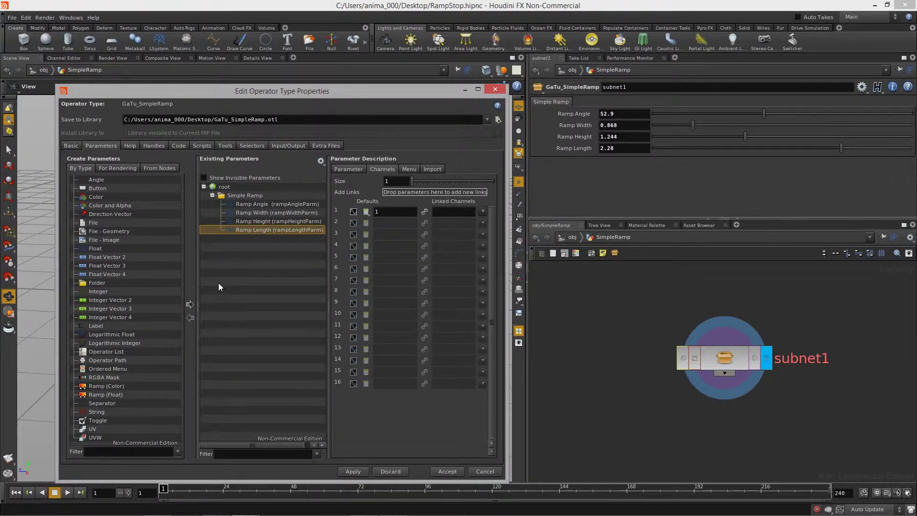
drag(102, 420, 248, 201)
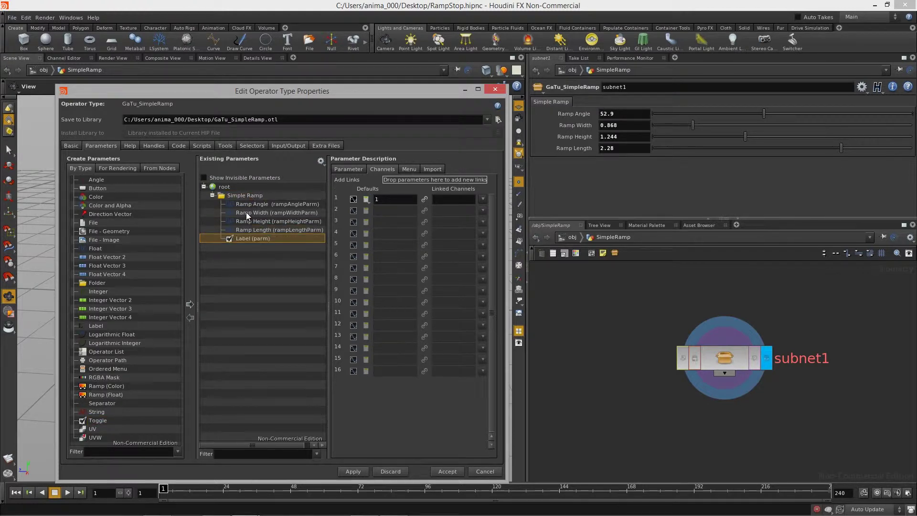
drag(251, 238, 257, 201)
Step: Name the new toggle parameter rampCurveSwitchParm
click(348, 170)
double_click(425, 181)
text(ramp)
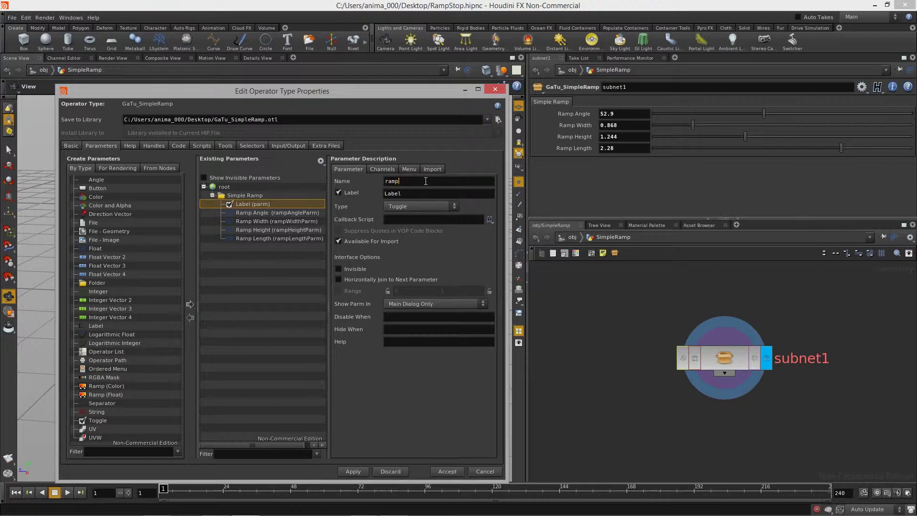
text(CurvedParm)
key(Left)
key(Left)
key(Left)
key(Left)
key(BackSpace)
key(BackSpace)
text(eSwitch)
key(Return)
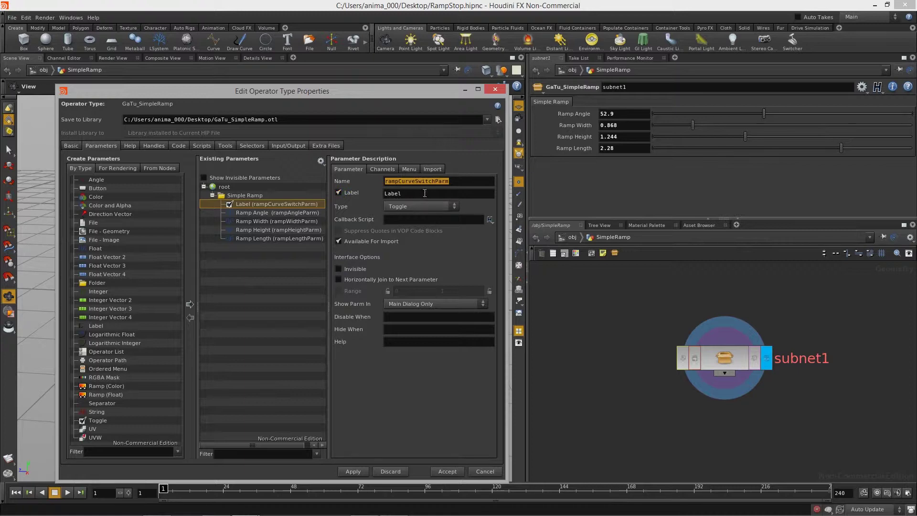
Step: Label the toggle Ramp Curve Switch, reusing its copied parameter name
key(ctrl+c)
click(425, 193)
key(ctrl+a)
key(ctrl+v)
key(BackSpace)
key(BackSpace)
key(BackSpace)
key(BackSpace)
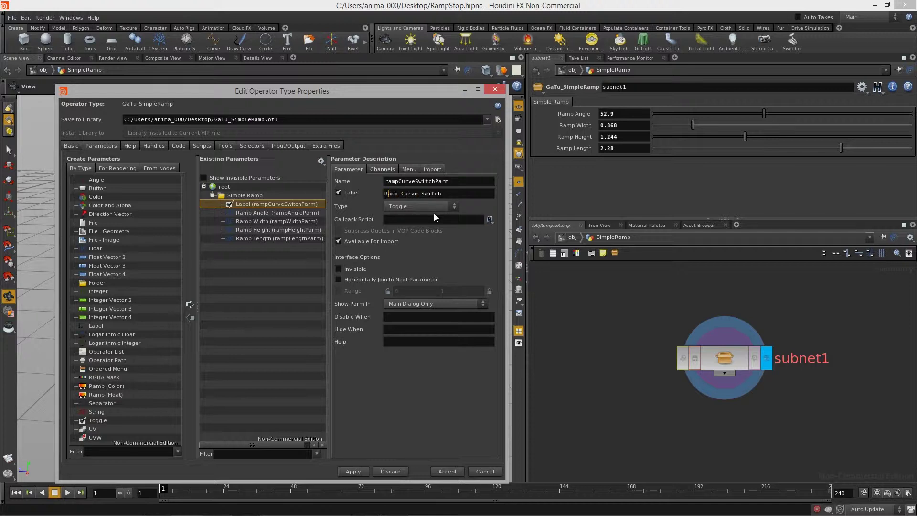
key(Return)
Step: Set the Ramp Curve Switch default to 0 and apply the changes to the asset
click(382, 170)
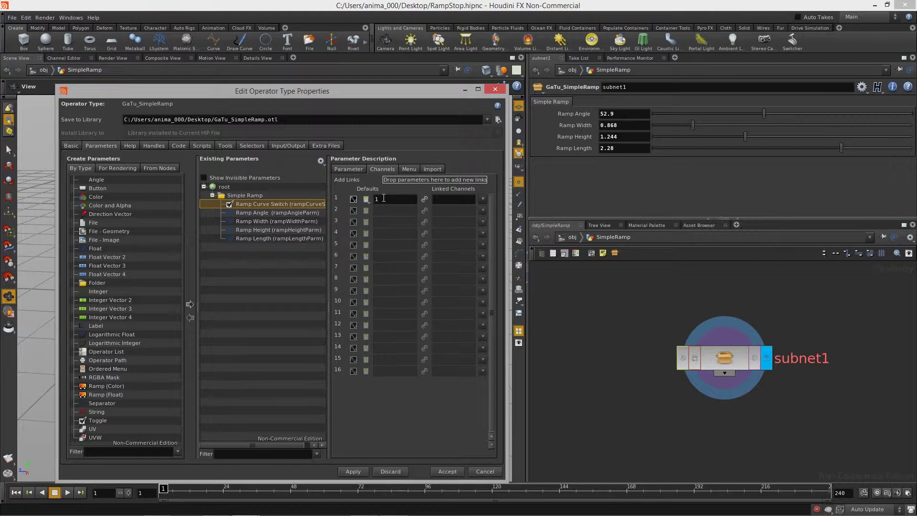
double_click(383, 199)
text(0)
click(353, 472)
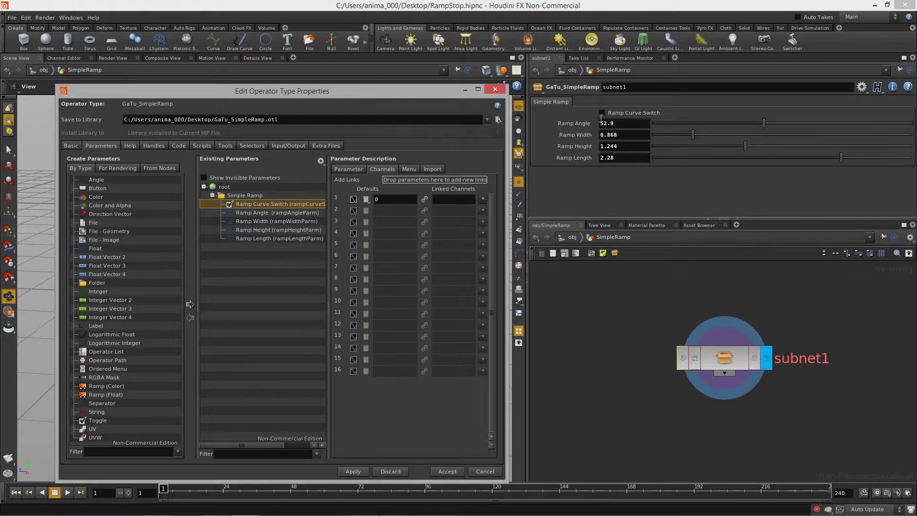
Step: Test the Ramp Curve Switch checkbox on subnet1 and move the type properties window down to uncover the curve
right_click(626, 114)
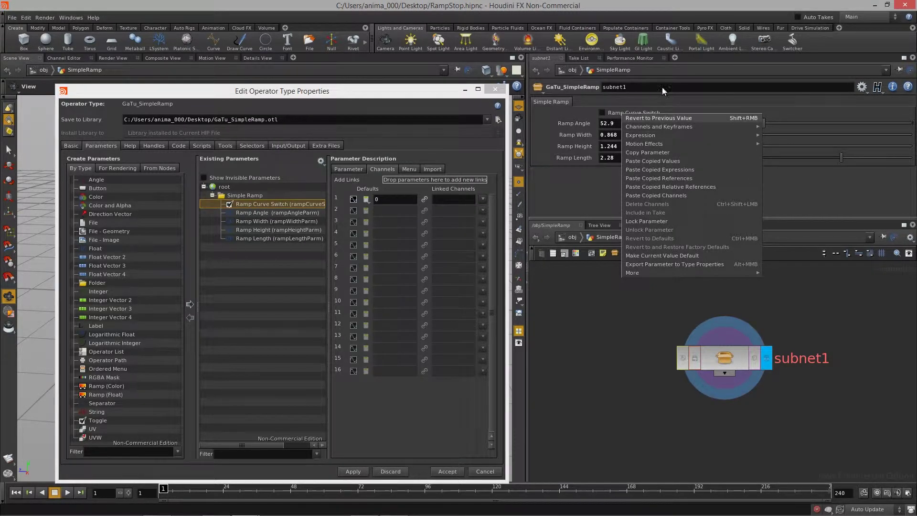
key(Escape)
click(603, 114)
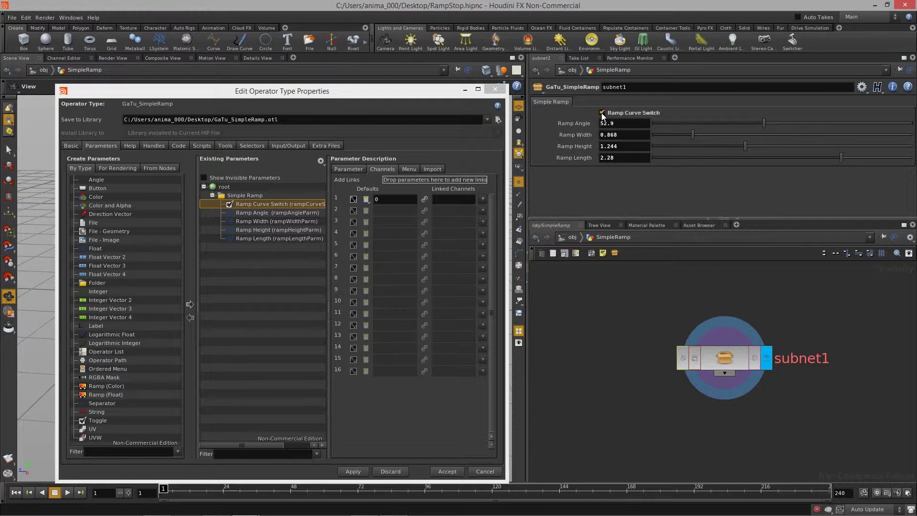
drag(416, 90, 403, 359)
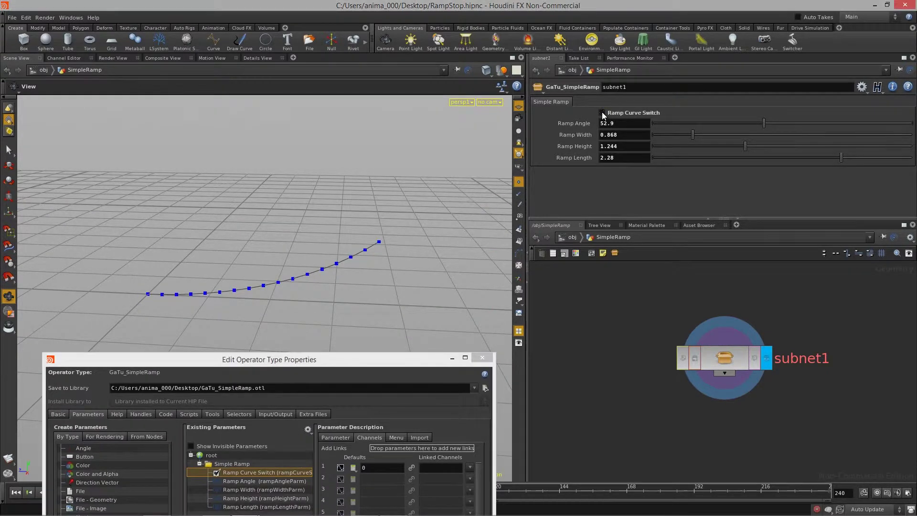
Step: Inside subnet1, set resample1's Segments to the expression if(ch("../rampCurveSwitchParm")==0, 16, 1)
double_click(721, 360)
scroll(651, 404, up, 5)
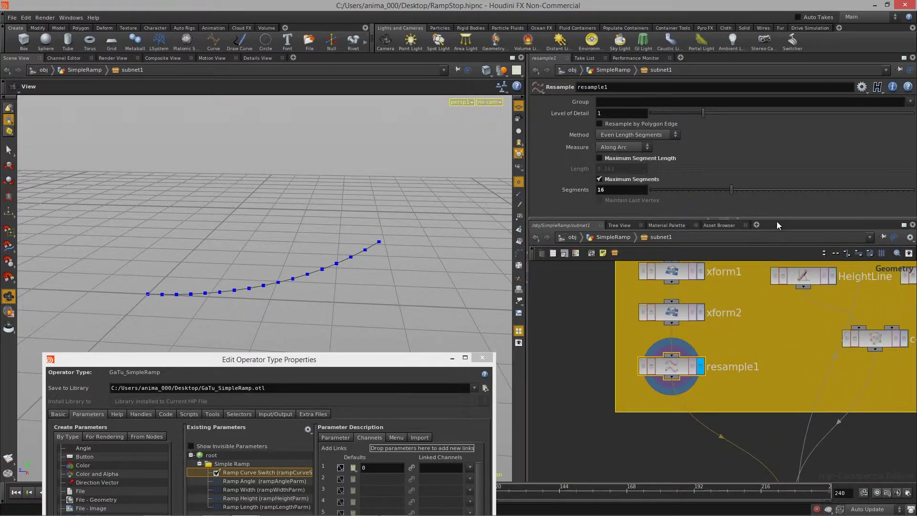
drag(776, 221, 776, 231)
middle_drag(588, 337, 575, 348)
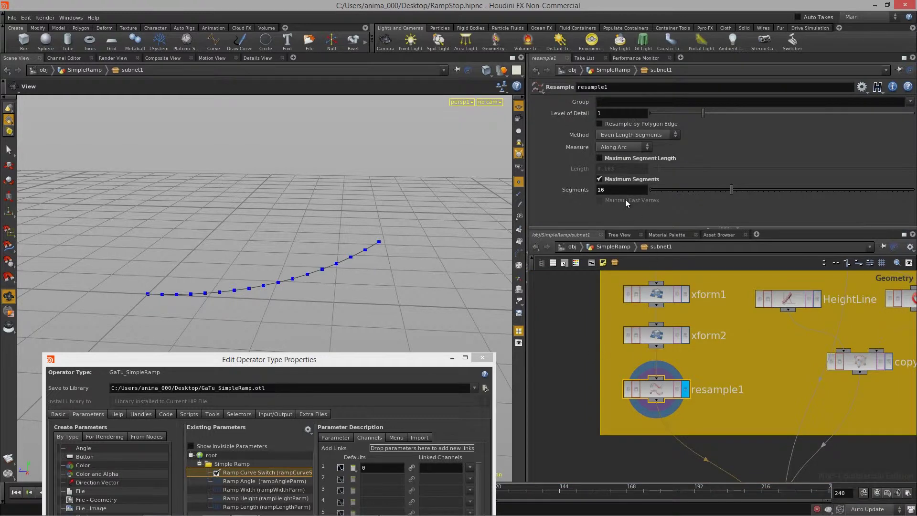
mouse_move(625, 199)
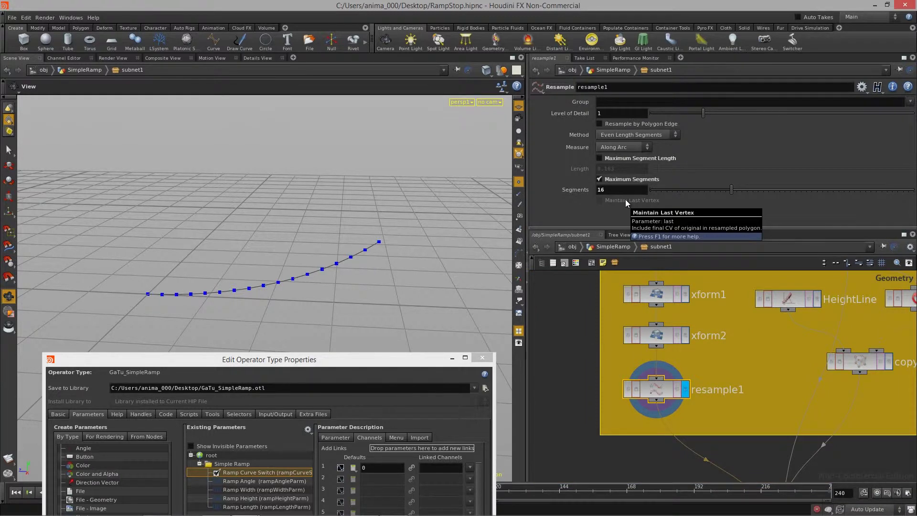
double_click(617, 191)
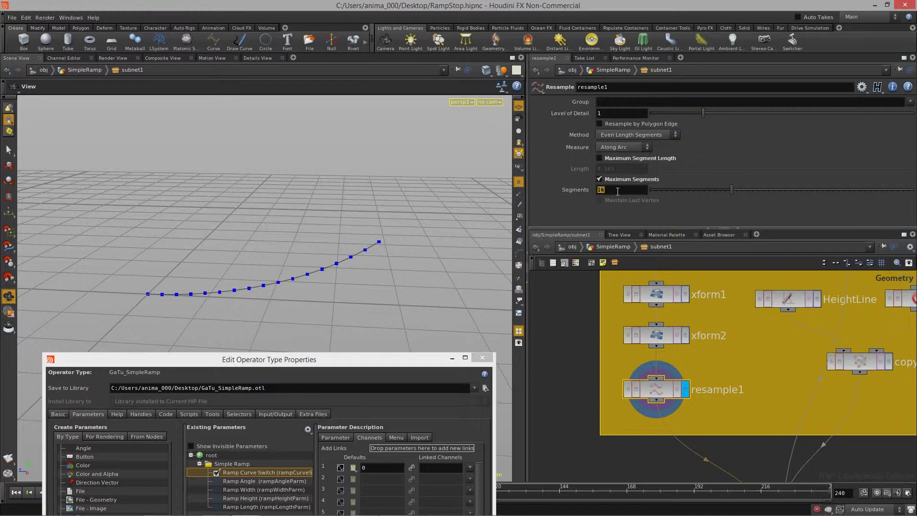
key(BackSpace)
text(if()
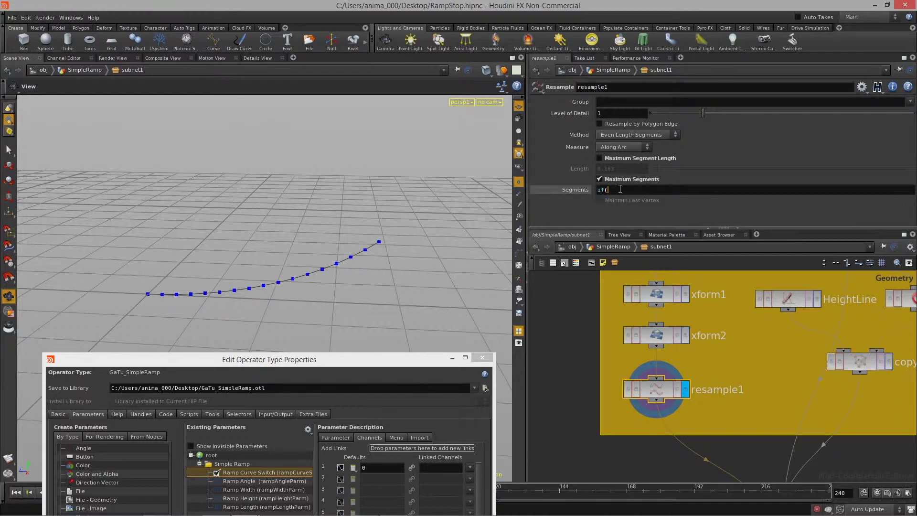
text(ch())
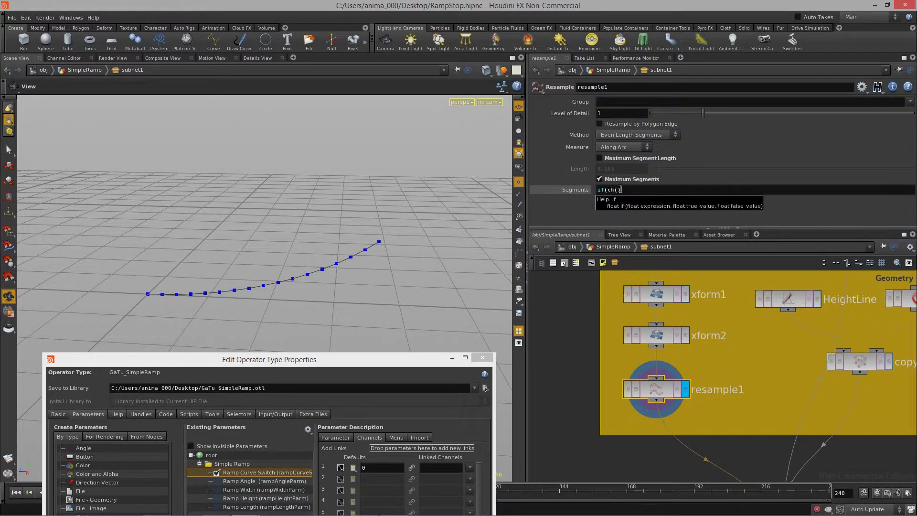
text("../)
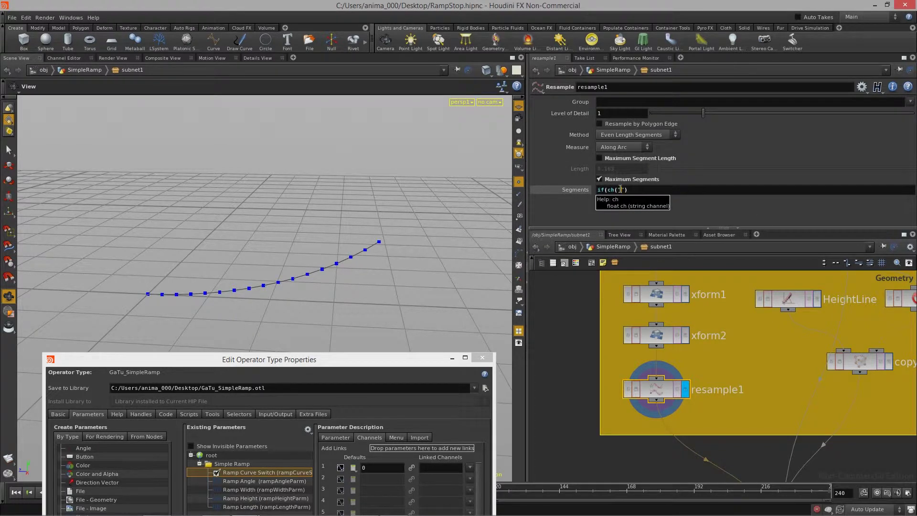
text(ra)
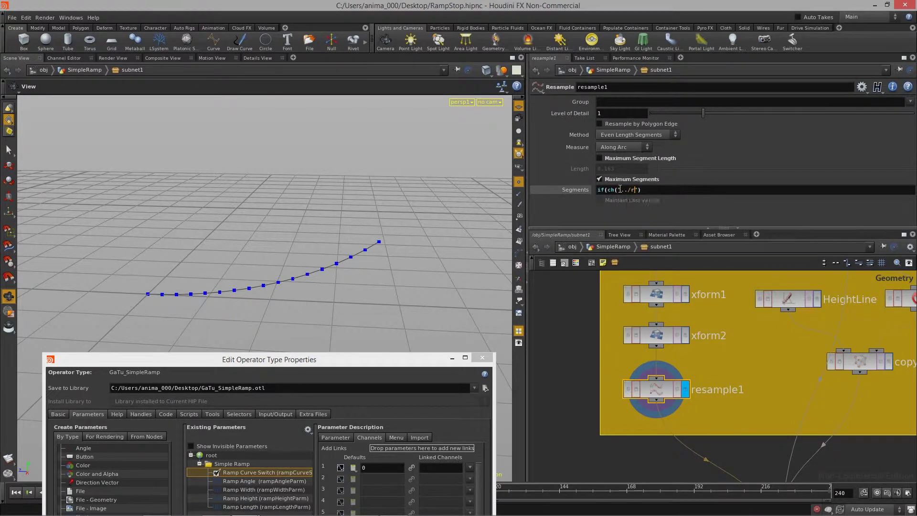
key(Down)
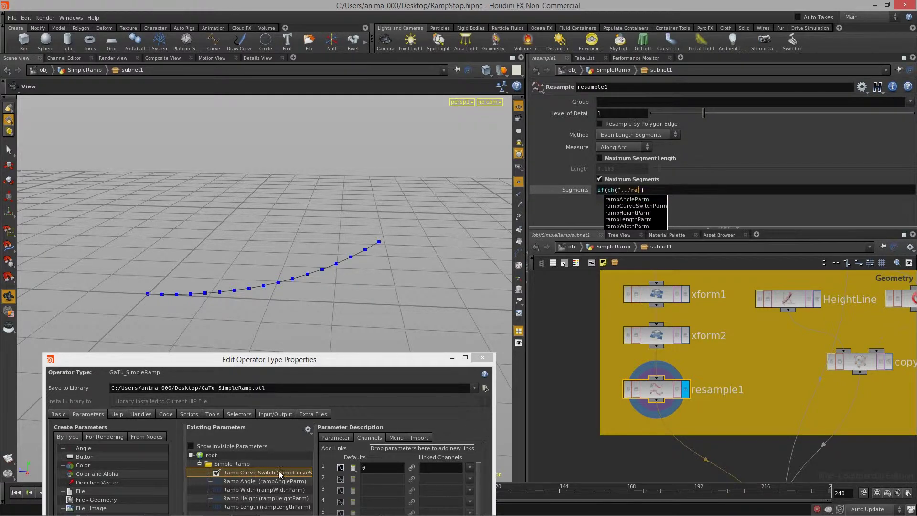
click(651, 207)
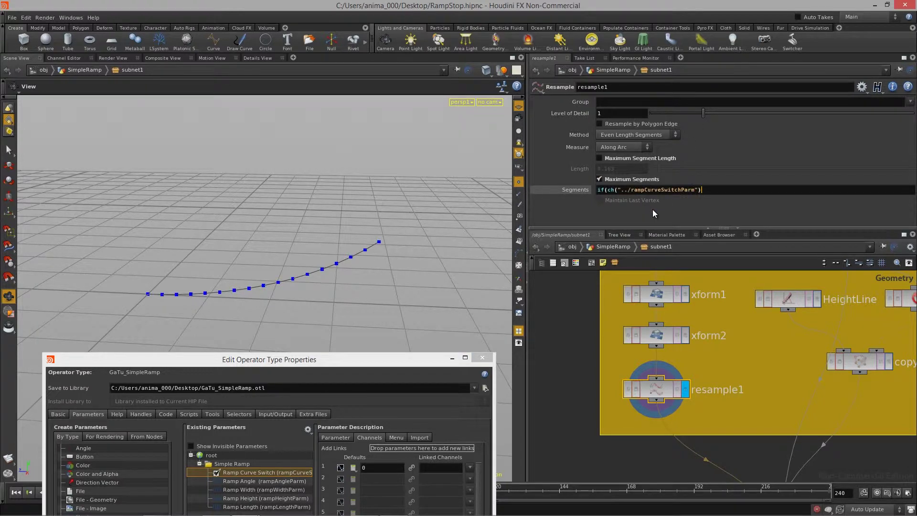
text(==0)
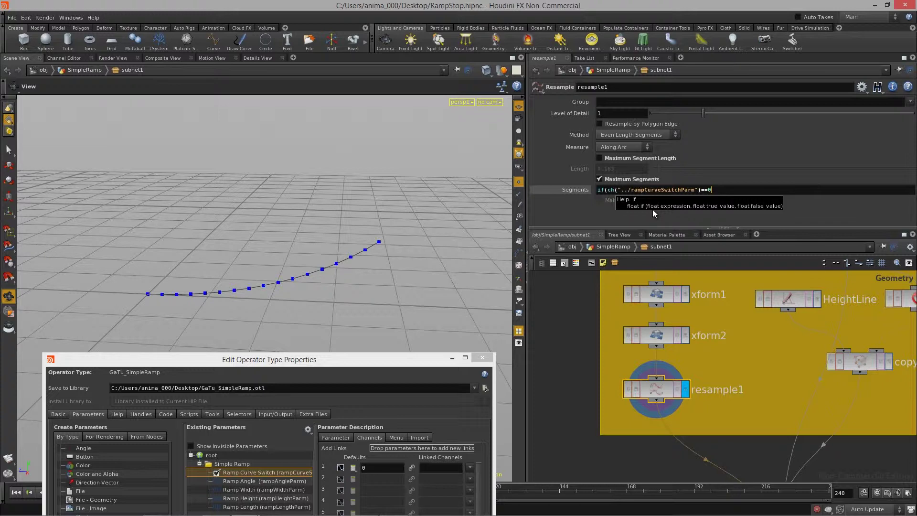
text(, 16, 1))
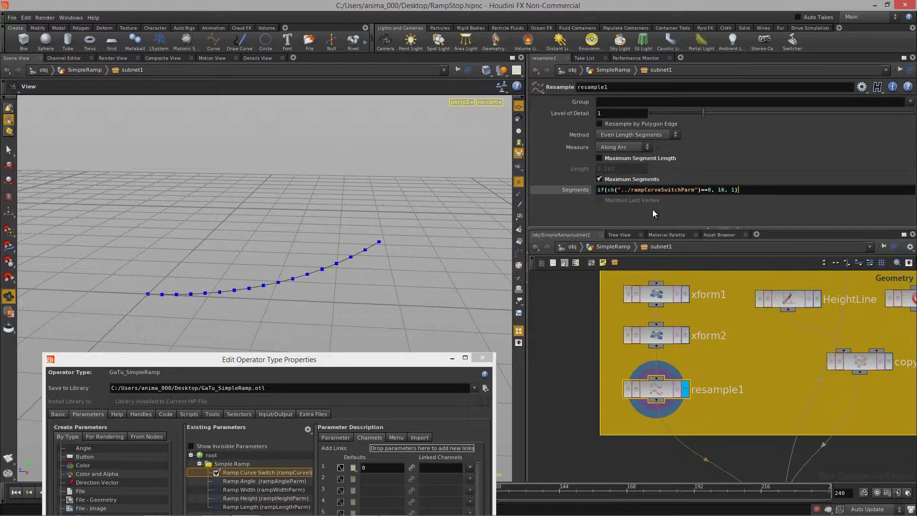
key(Return)
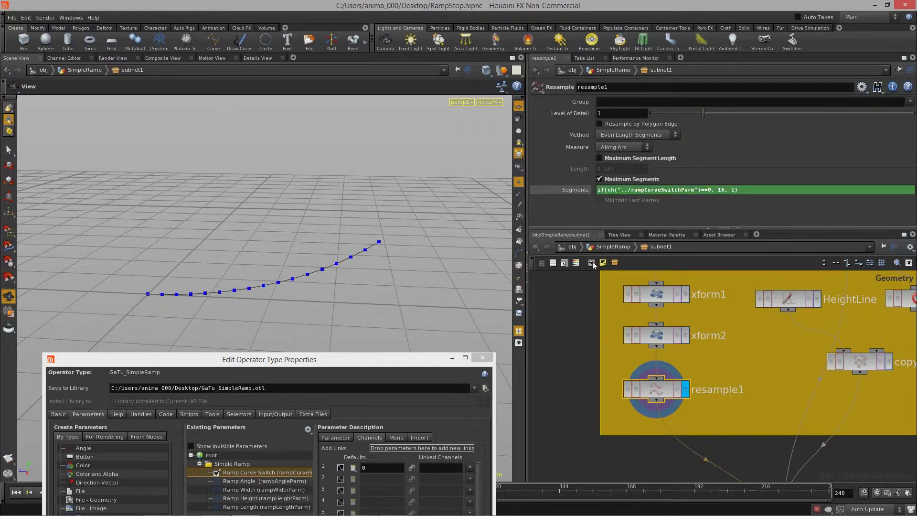
Step: Return to subnet1 and toggle the Ramp Curve Switch repeatedly to test it on the resampled curve
click(611, 246)
click(603, 113)
click(603, 113)
click(603, 113)
click(603, 113)
click(603, 112)
click(602, 113)
click(603, 113)
click(602, 113)
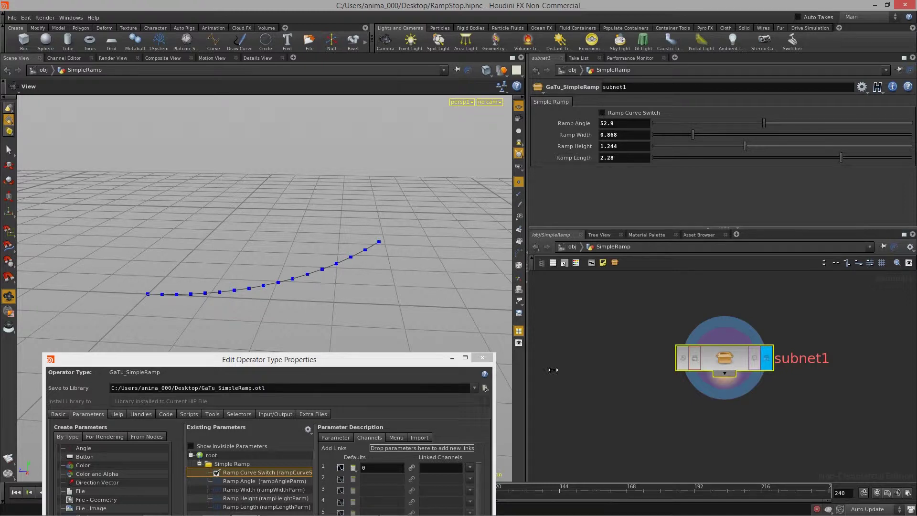
Step: Inside subnet1, set the display to the facet1 node at the end of the network to show the full ramp
drag(420, 355, 407, 373)
double_click(726, 357)
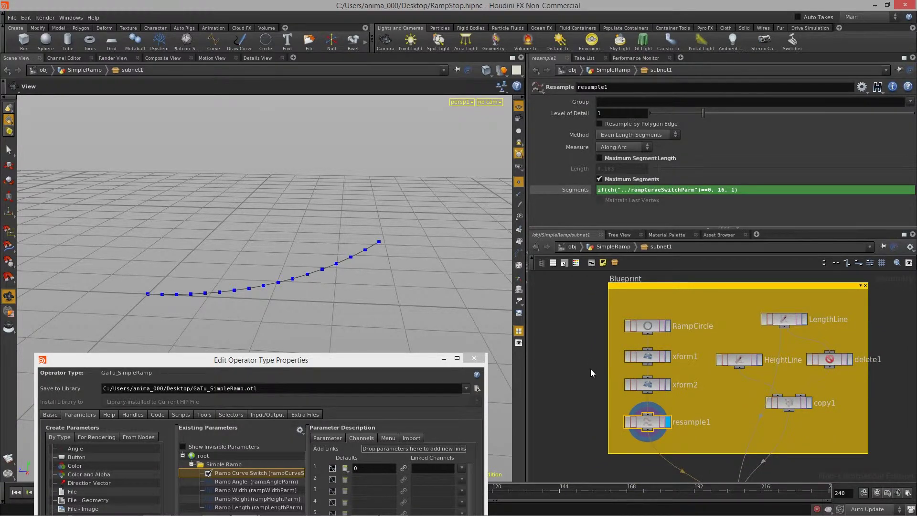
scroll(588, 394, down, 5)
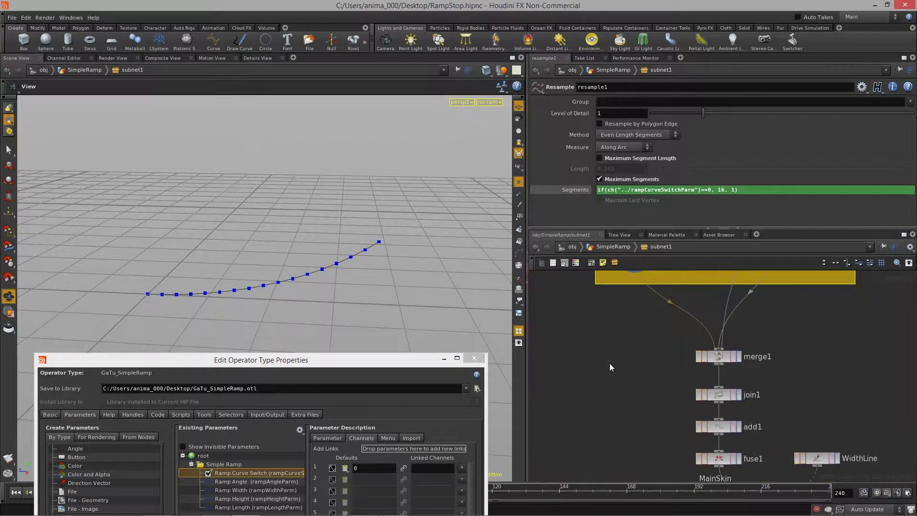
scroll(609, 363, down, 10)
scroll(707, 430, up, 4)
click(720, 392)
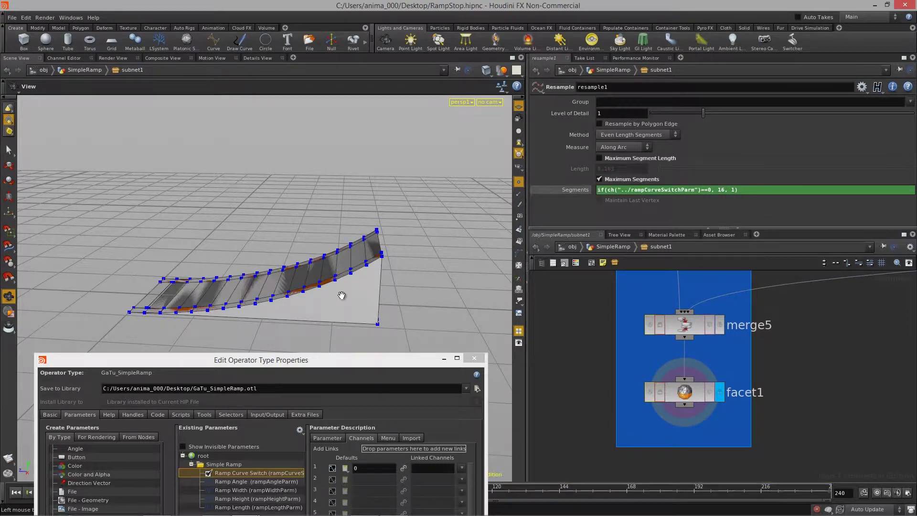
Step: Back on subnet1, toggle the Ramp Curve Switch repeatedly and inspect the full ramp from several angles, leaving the switch off
click(616, 246)
click(616, 111)
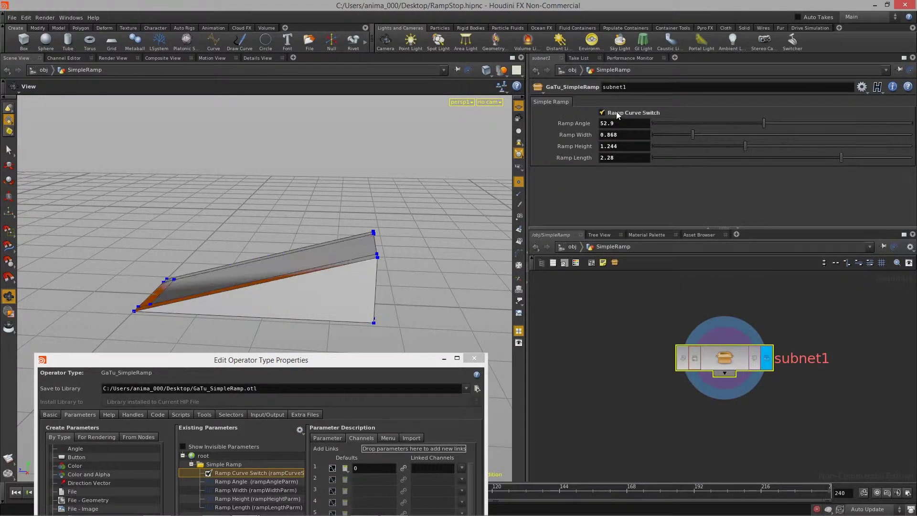
click(617, 111)
click(615, 110)
click(615, 111)
click(615, 111)
click(616, 110)
click(615, 111)
click(615, 111)
click(615, 110)
click(615, 111)
click(616, 111)
click(615, 111)
click(615, 111)
drag(239, 225, 296, 234)
click(615, 112)
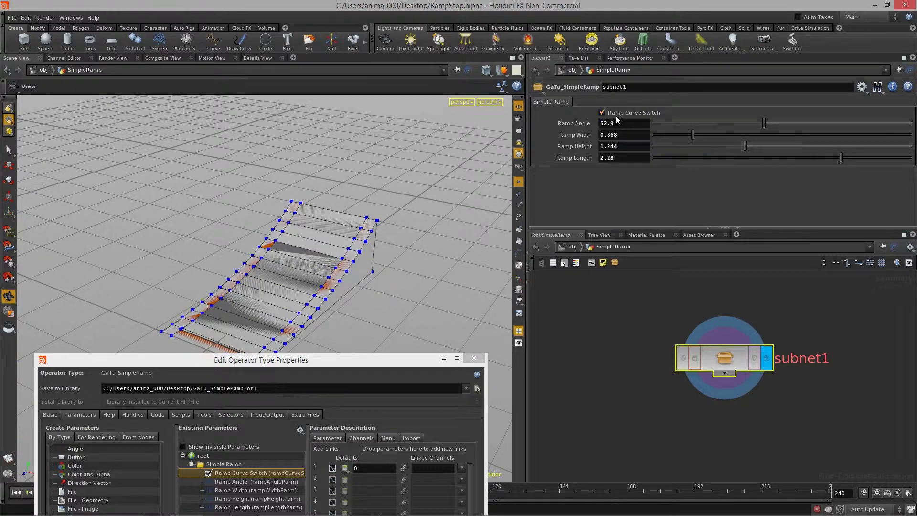
click(616, 114)
click(628, 118)
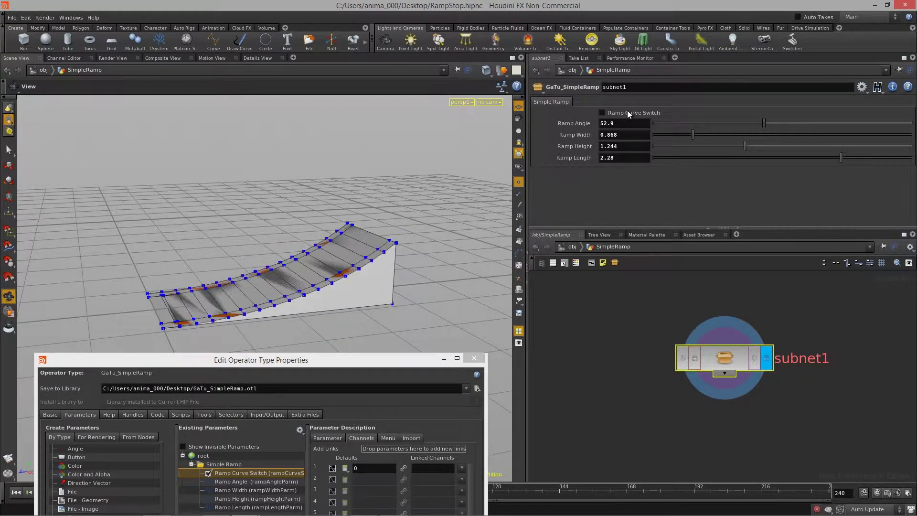
drag(317, 221, 388, 235)
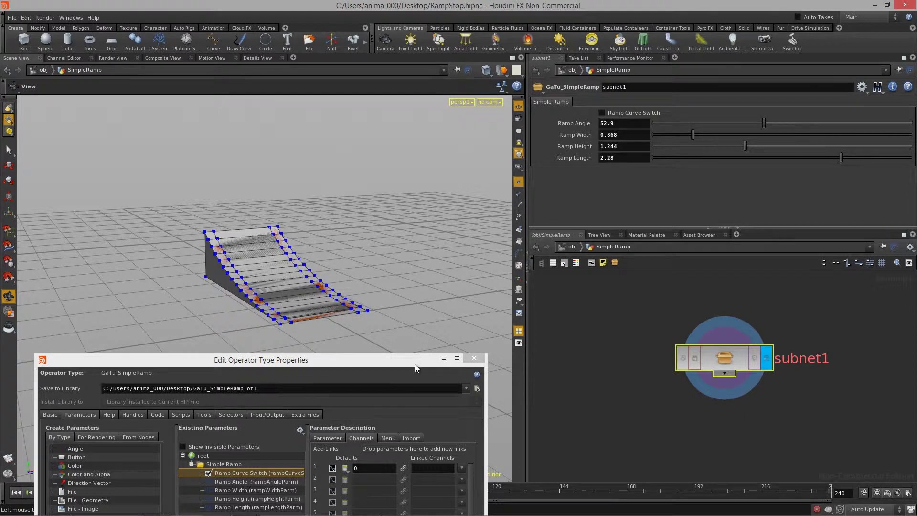
Step: In the type properties, add a folder labelled Colors below Ramp Length and place two Color parameters in it
drag(414, 356, 414, 343)
drag(372, 267, 290, 244)
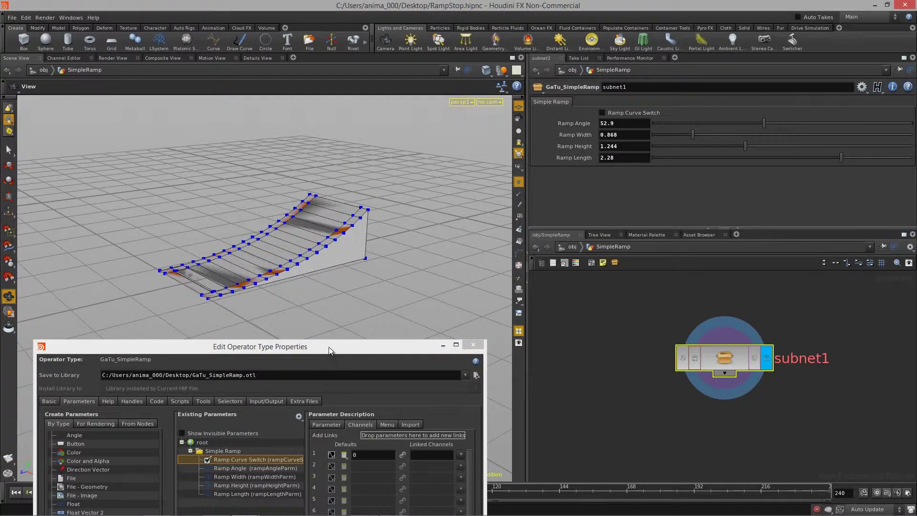
drag(328, 346, 328, 118)
drag(75, 314, 228, 223)
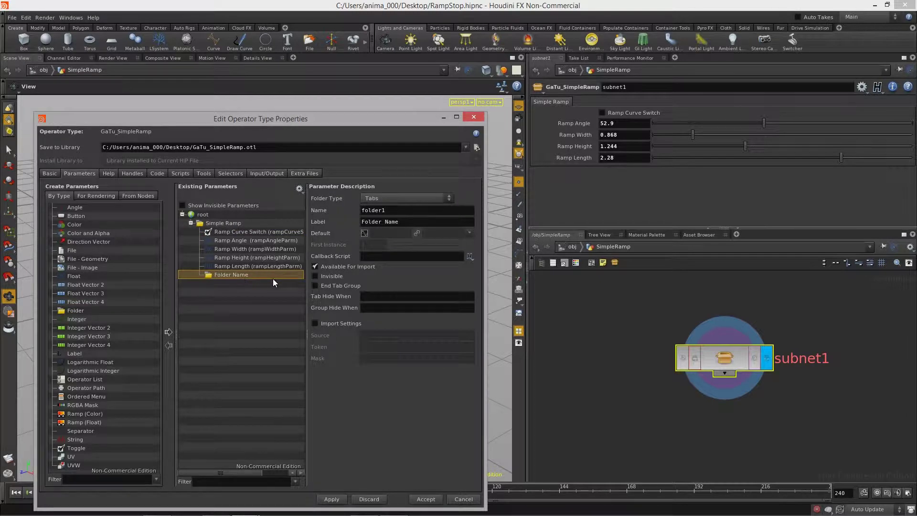
double_click(405, 222)
text(Colors)
key(Return)
drag(73, 228, 216, 279)
drag(77, 225, 229, 279)
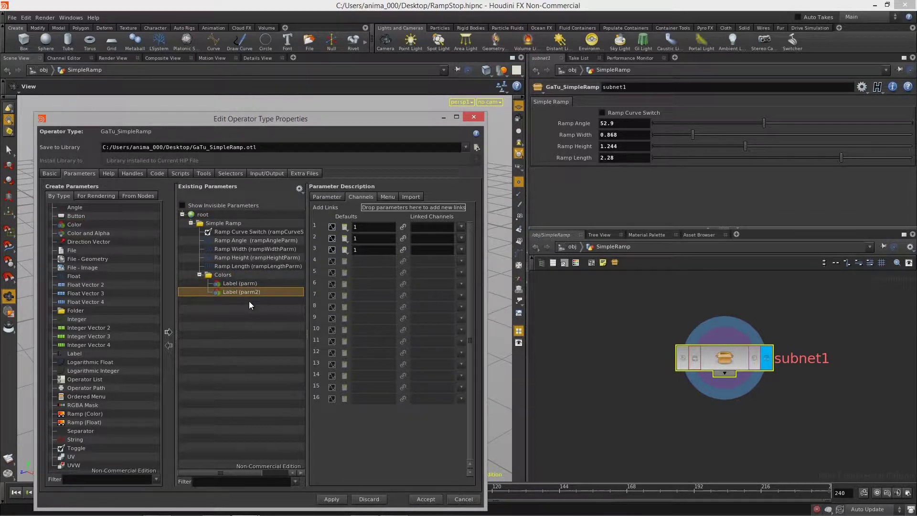
Step: Name the second color parameter rampOutlineColorParm
click(326, 197)
double_click(395, 209)
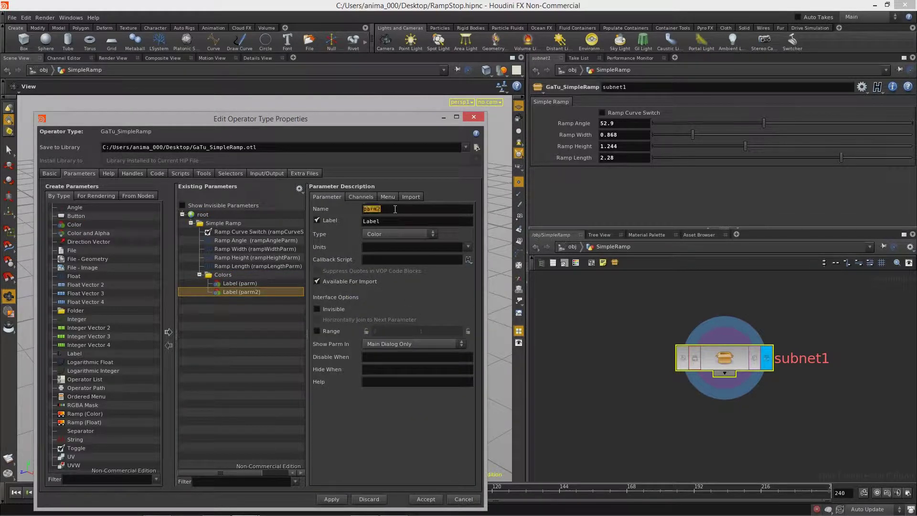
text(outL)
key(BackSpace)
text(lij)
key(BackSpace)
text(ne)
text(ramp)
key(Delete)
text(OutlineColorParm)
key(Tab)
Step: Label the second color parameter Ramp Outline Color and enable its range of 0 to 1 with both limits locked
text(rampOutlineColorParm)
key(BackSpace)
key(BackSpace)
key(BackSpace)
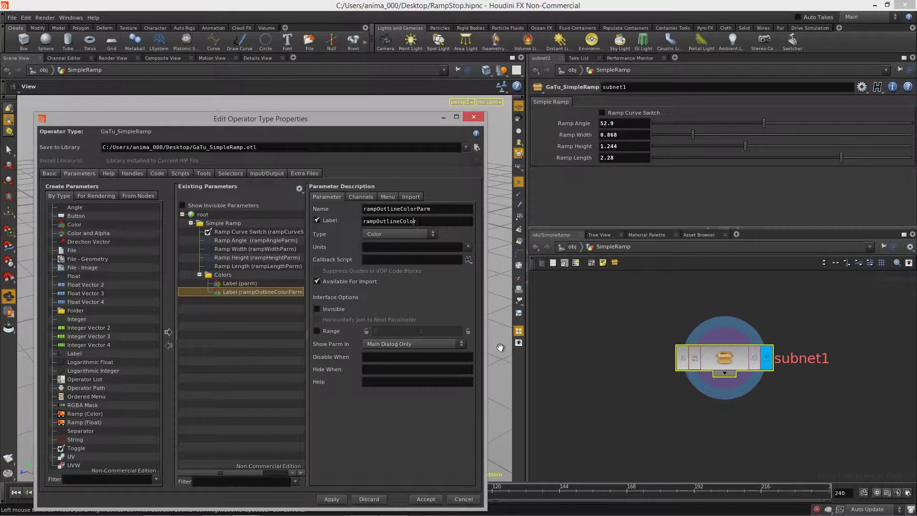
key(Left)
key(Left)
key(Left)
key(Left)
key(Left)
key(Left)
key(Left)
key(BackSpace)
text(R)
key(Return)
double_click(724, 360)
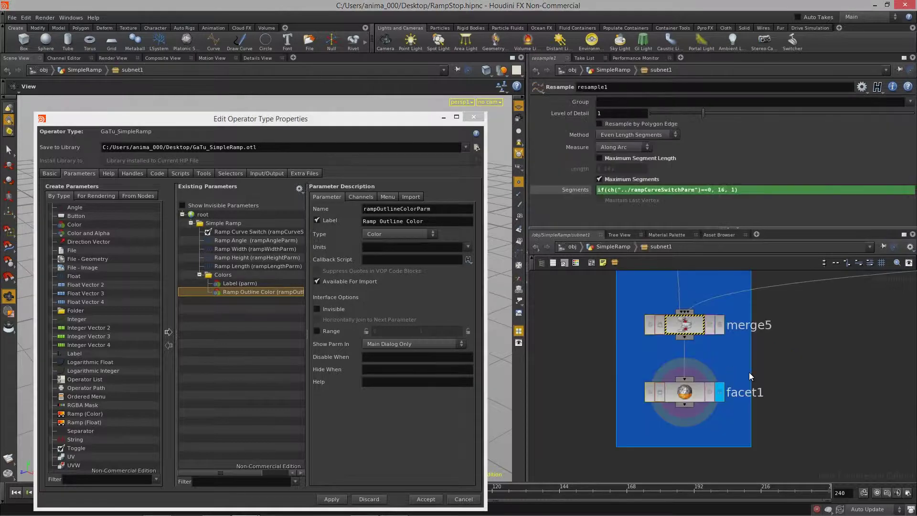
click(321, 331)
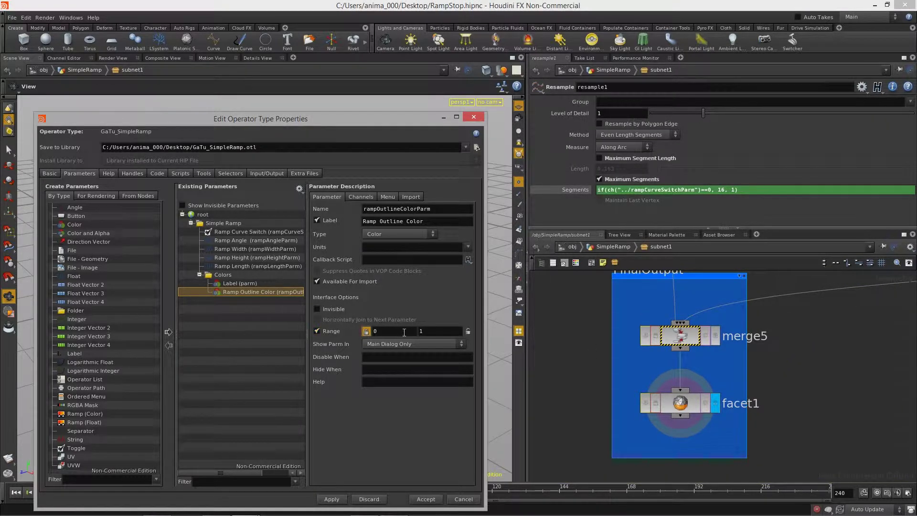
Step: Match Ramp Outline Color's defaults to the OutlineColor node by setting the second to 0.166 and the third to 0, and apply
scroll(713, 385, down, 3)
scroll(704, 413, up, 3)
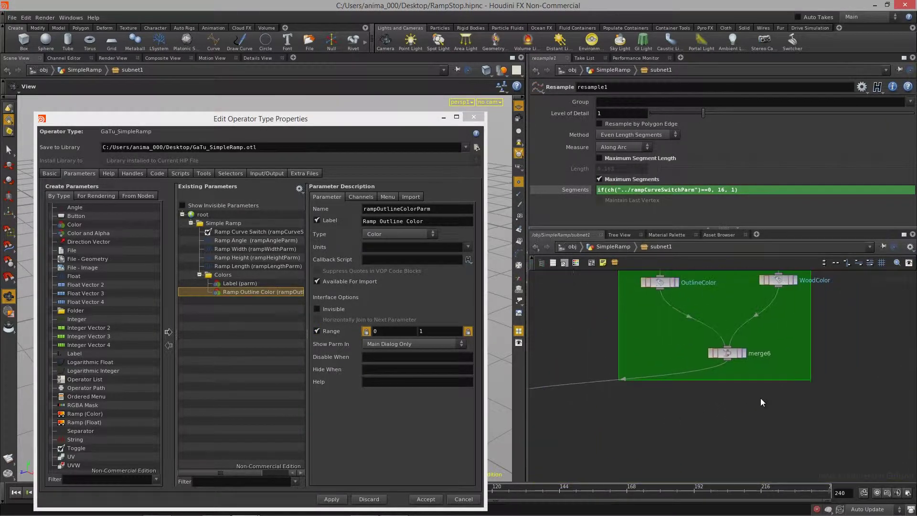
middle_drag(832, 354, 834, 386)
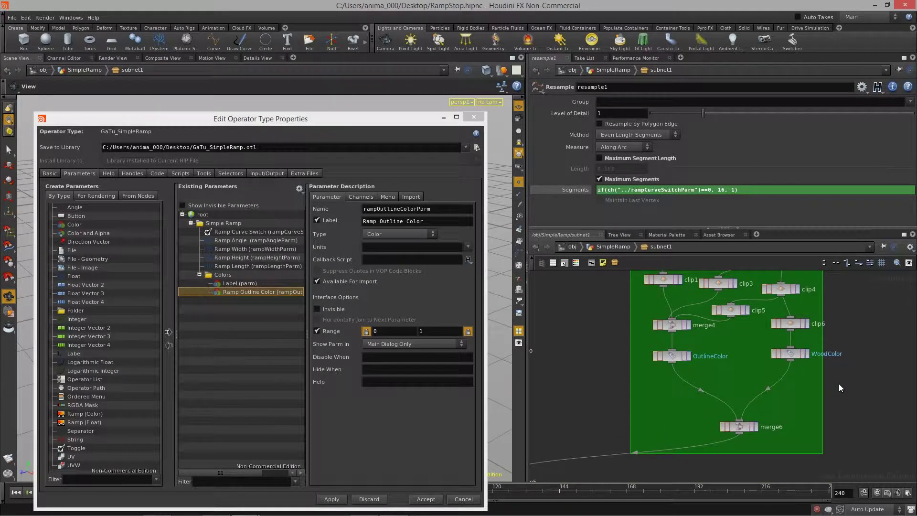
scroll(838, 385, up, 1)
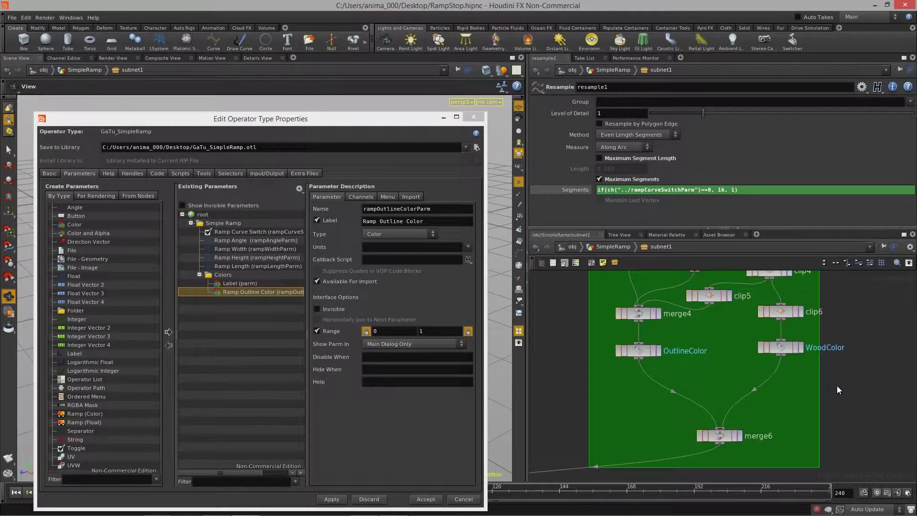
scroll(838, 386, up, 2)
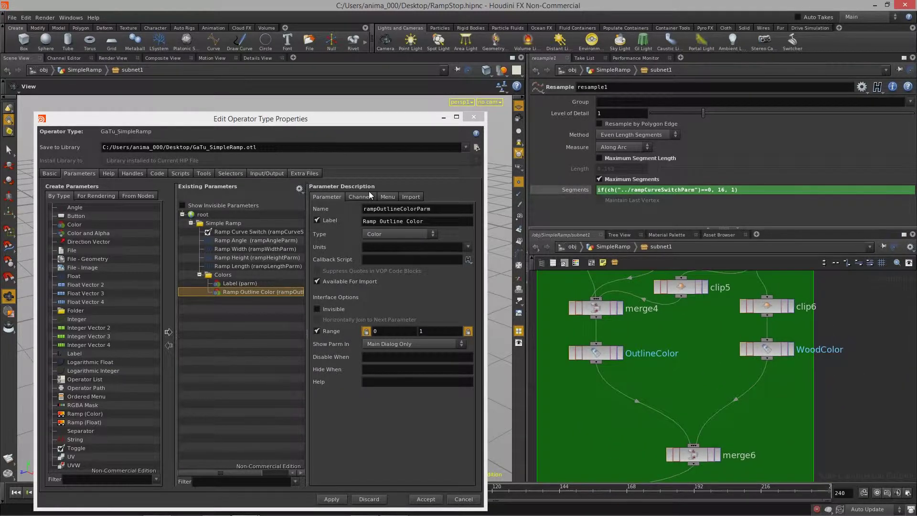
click(362, 197)
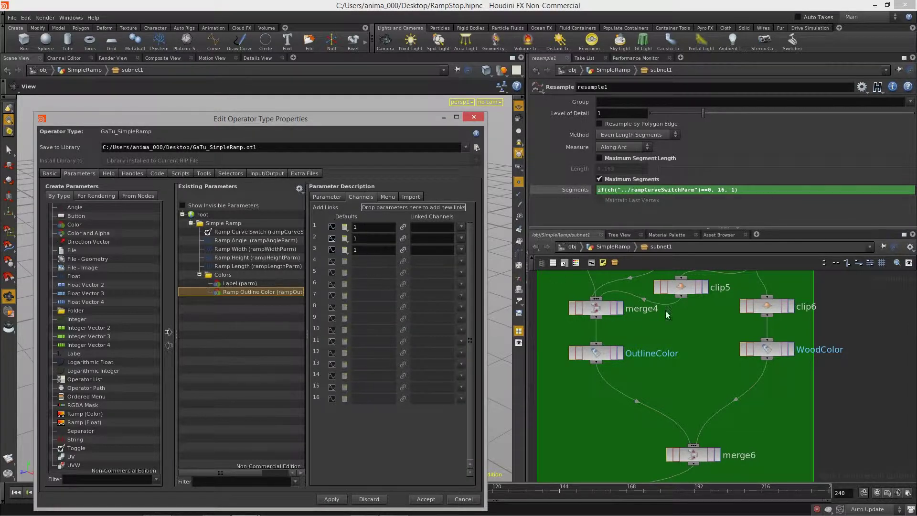
click(601, 352)
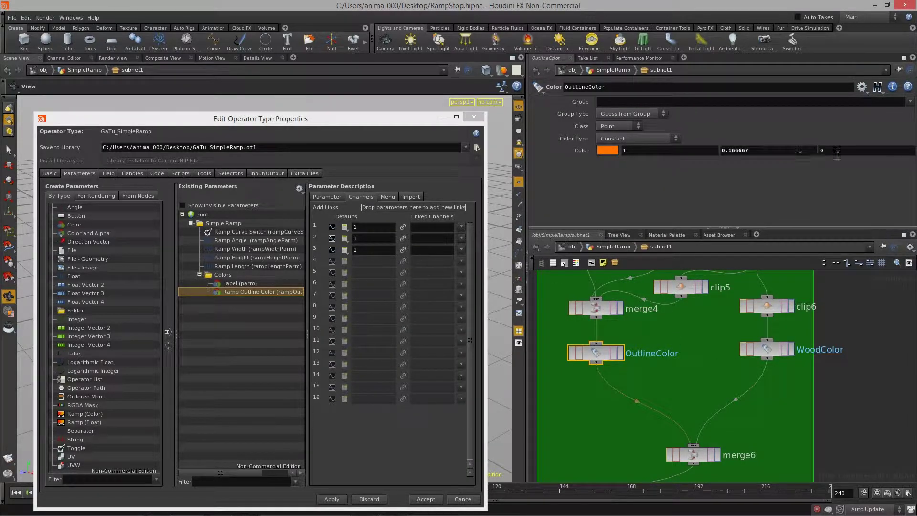
double_click(370, 241)
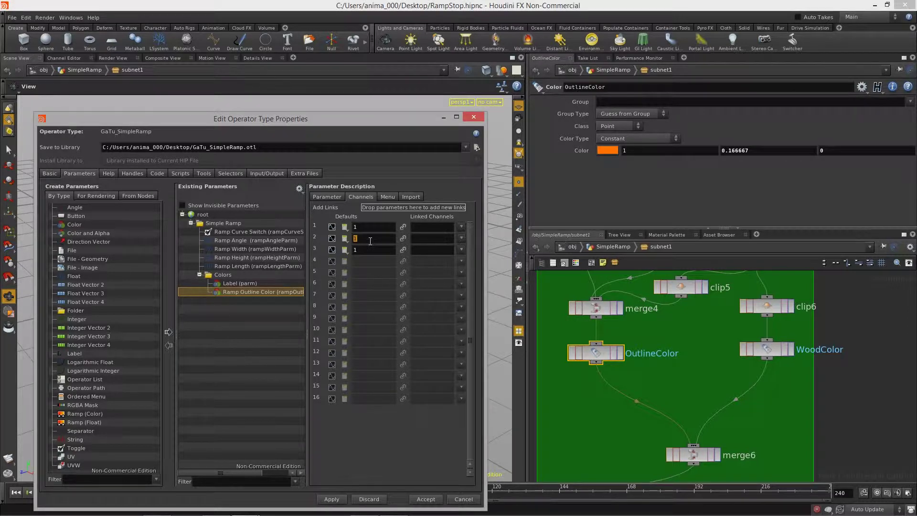
text(0.166)
key(Tab)
text(0)
click(333, 499)
Step: Name the first color parameter in the Colors folder rampWoodColorParm and copy that name
click(250, 284)
click(327, 197)
double_click(398, 209)
text(rampWoodColorParm)
key(ctrl+a)
key(ctrl+c)
Step: Label the first color parameter Ramp Wood Color, reusing the copied name, and enable its range of 0 to 1
key(Tab)
key(ctrl+v)
key(BackSpace)
key(BackSpace)
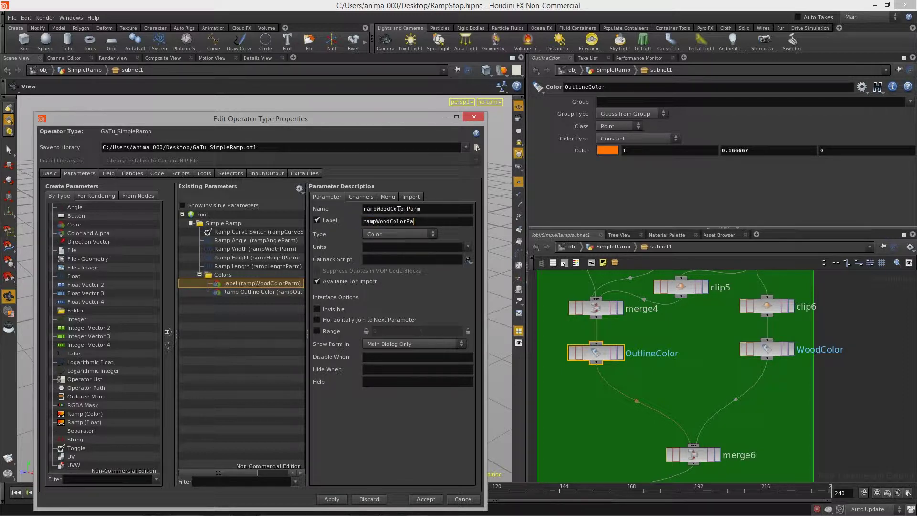
key(Left)
key(Left)
key(Left)
key(Left)
key(Left)
key(BackSpace)
text(R)
key(Return)
click(331, 332)
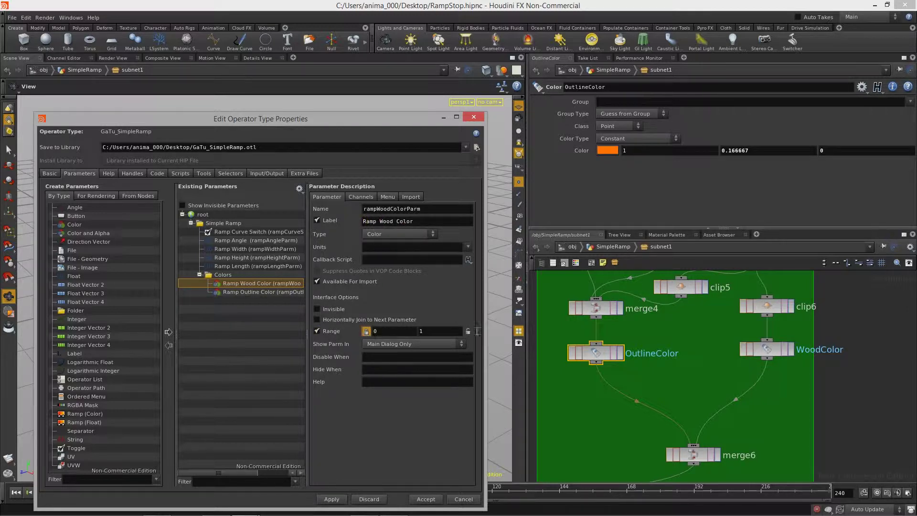
Step: Set all three Ramp Wood Color defaults to 0.28, following the WoodColor node, and apply the changes to the asset
click(362, 197)
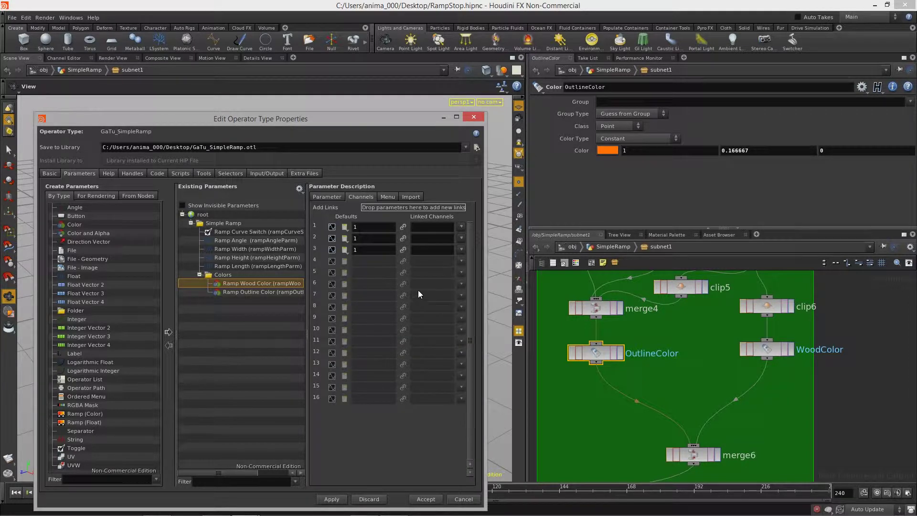
click(766, 350)
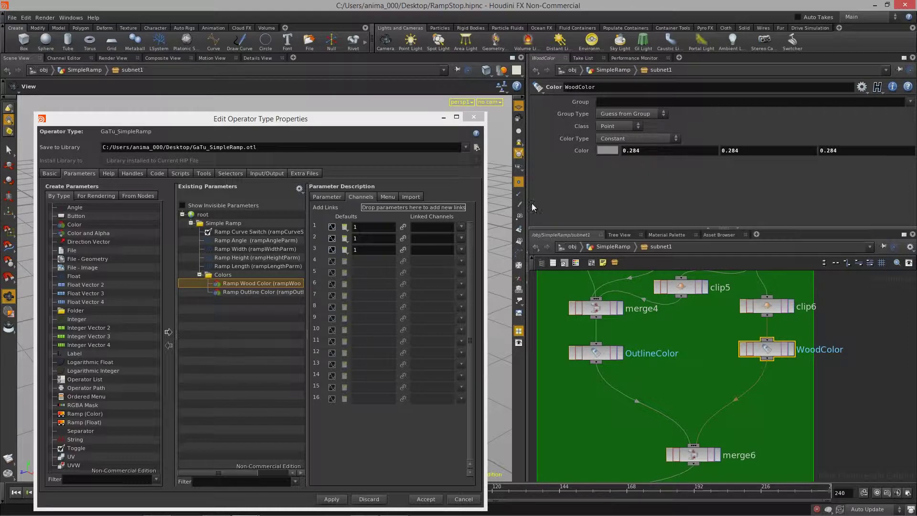
double_click(367, 228)
text(0.28)
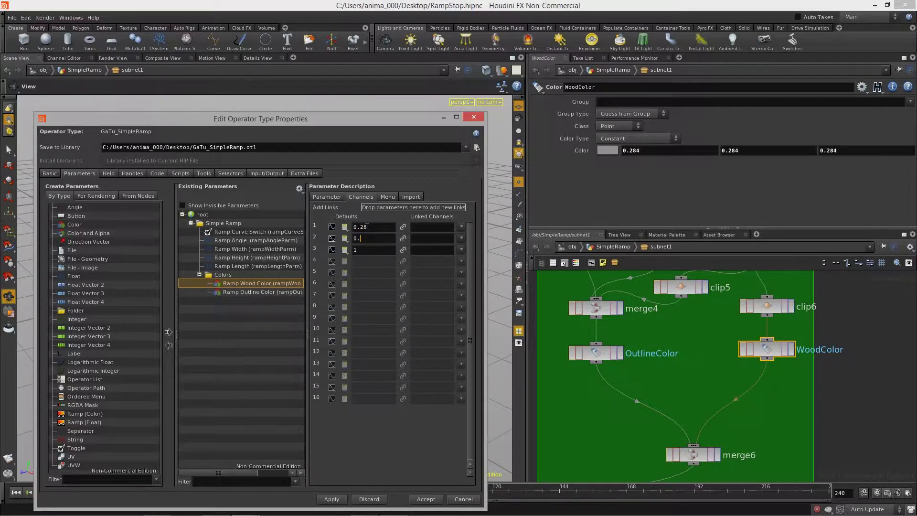
text(0.2)
click(334, 499)
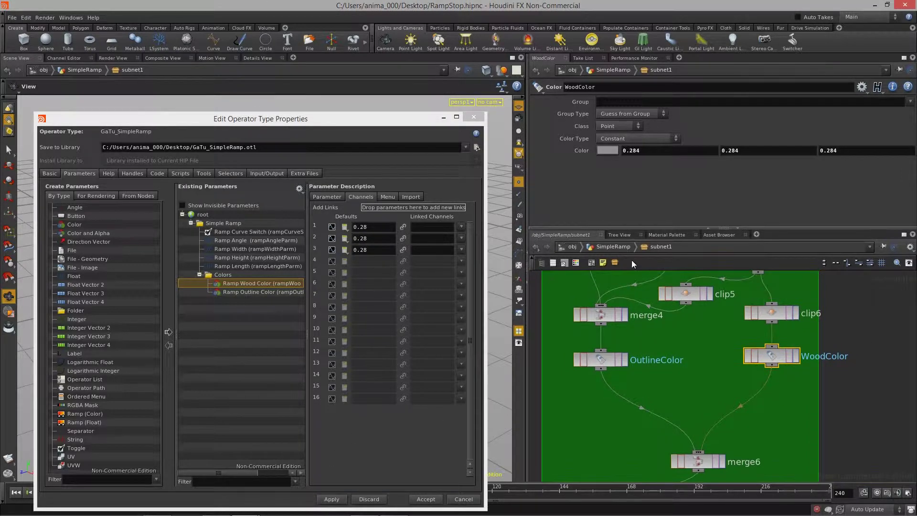
Step: Copy subnet1's Ramp Wood Color parameter and paste it as relative references into the WoodColor node's Color
click(621, 247)
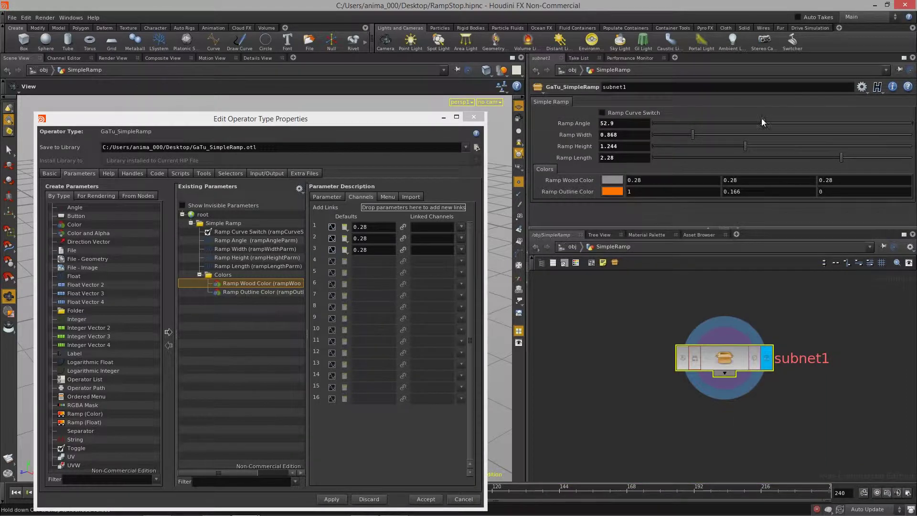
right_click(569, 181)
click(603, 222)
double_click(714, 360)
right_click(579, 151)
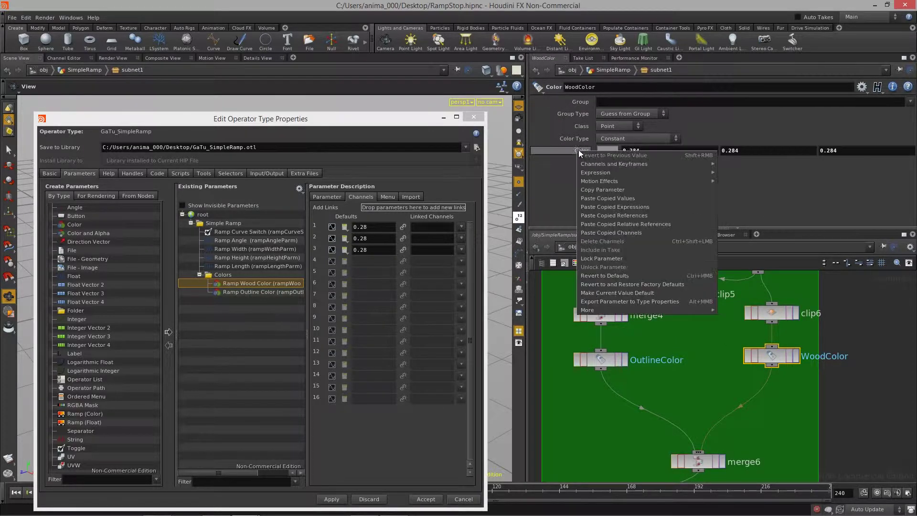
click(642, 225)
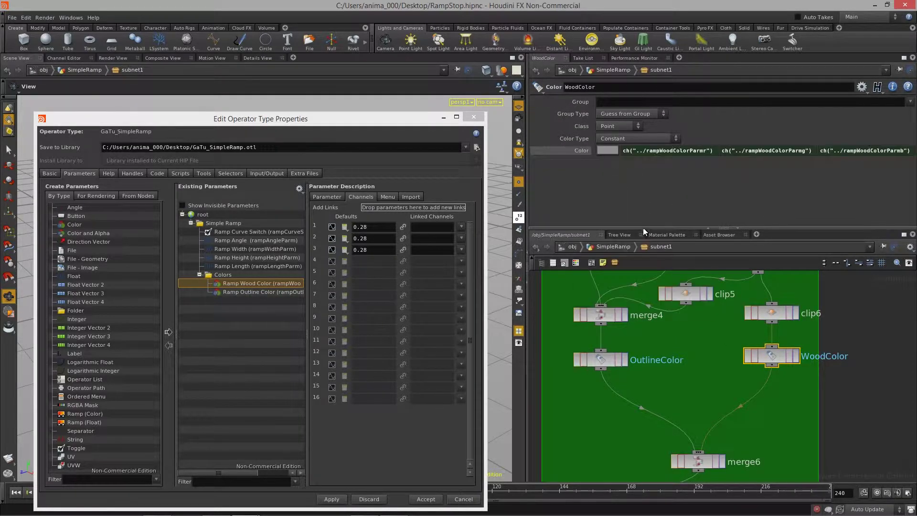
Step: Copy subnet1's Ramp Outline Color parameter and paste it as relative references into the OutlineColor node's Color
click(621, 247)
right_click(575, 191)
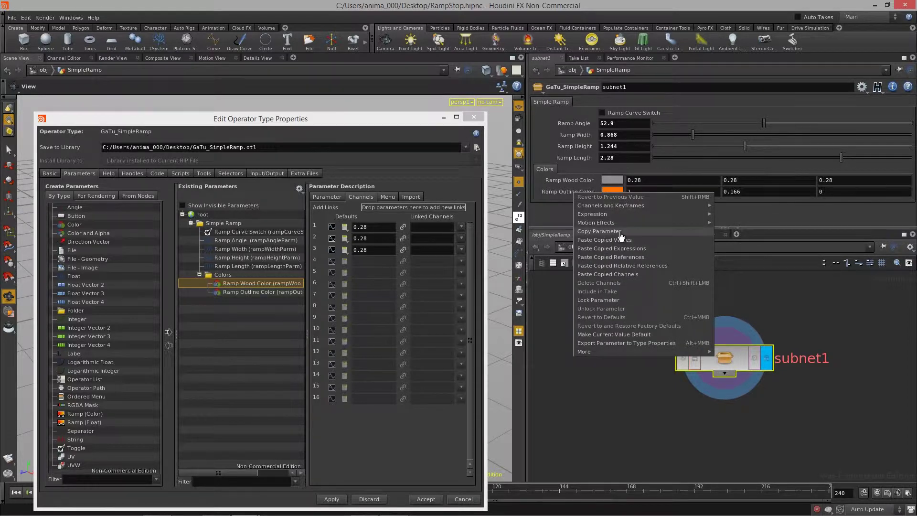
click(621, 231)
double_click(722, 363)
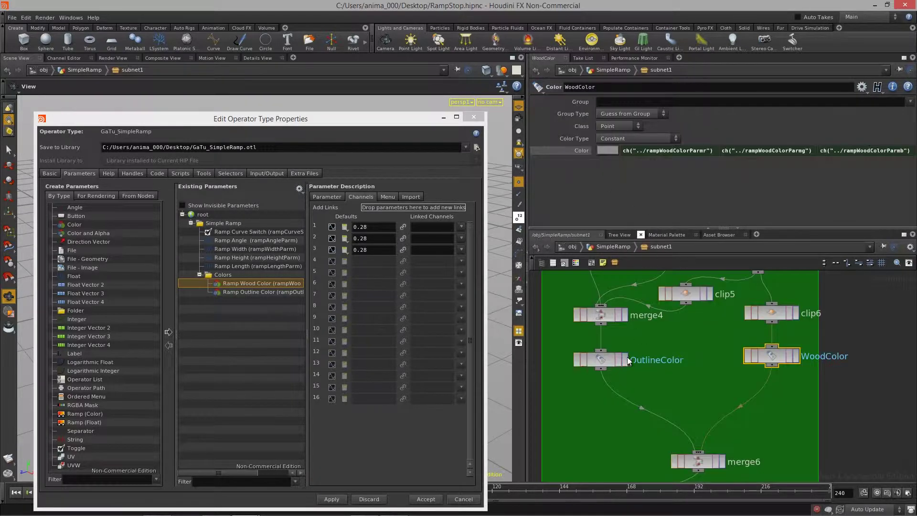
click(613, 362)
right_click(578, 151)
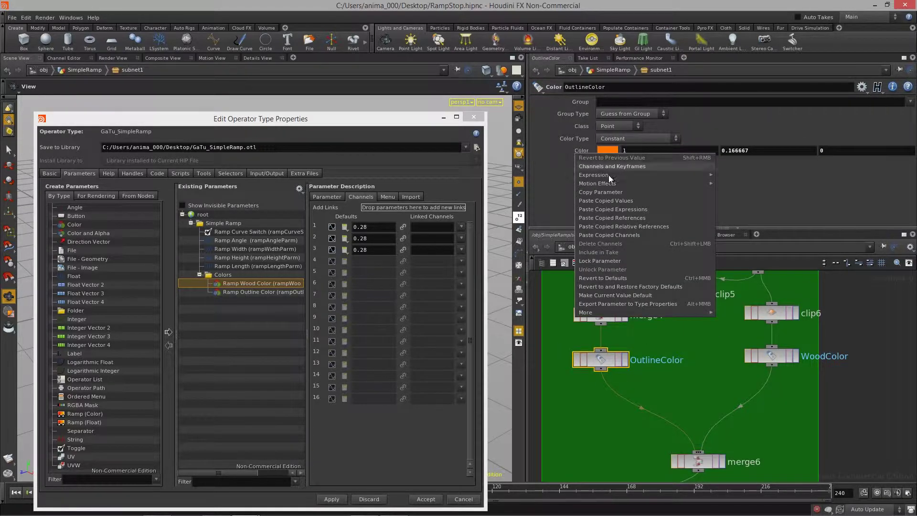
click(635, 227)
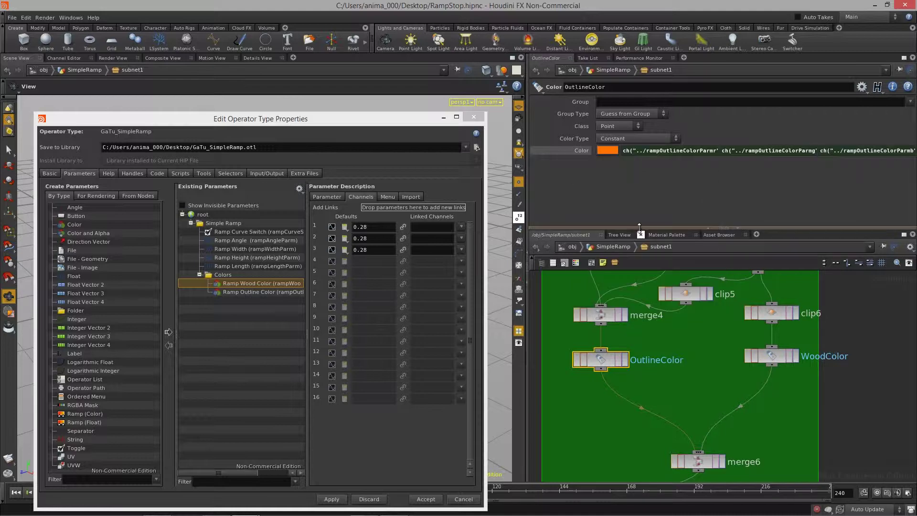
Step: Apply and accept the asset's type property changes and return to the SimpleRamp network level
click(332, 500)
click(426, 499)
drag(350, 313, 320, 319)
click(613, 246)
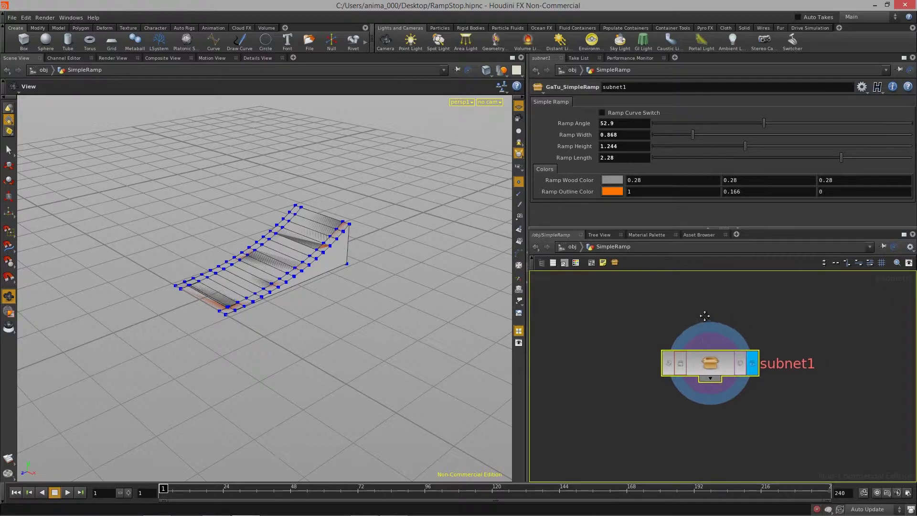
Step: Test the Ramp Curve Switch on subnet1 by turning it on and off again while viewing the ramp
drag(253, 267, 201, 266)
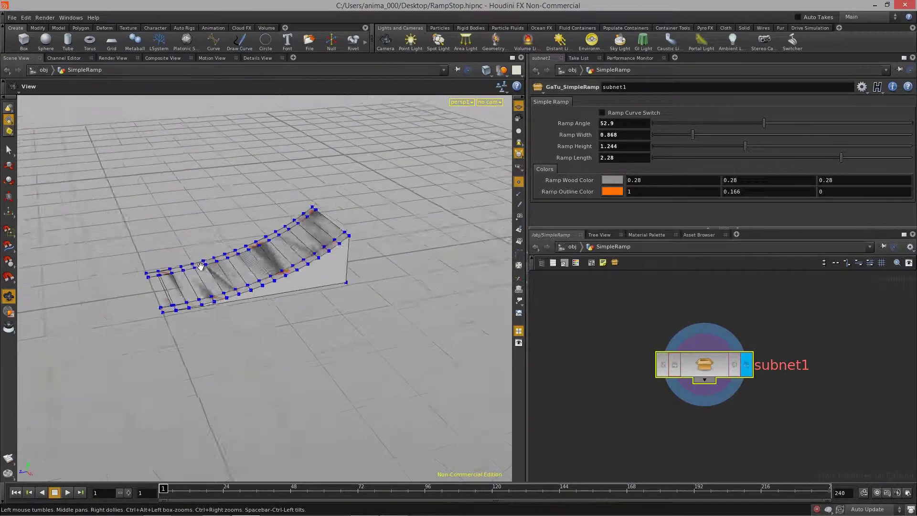
click(636, 113)
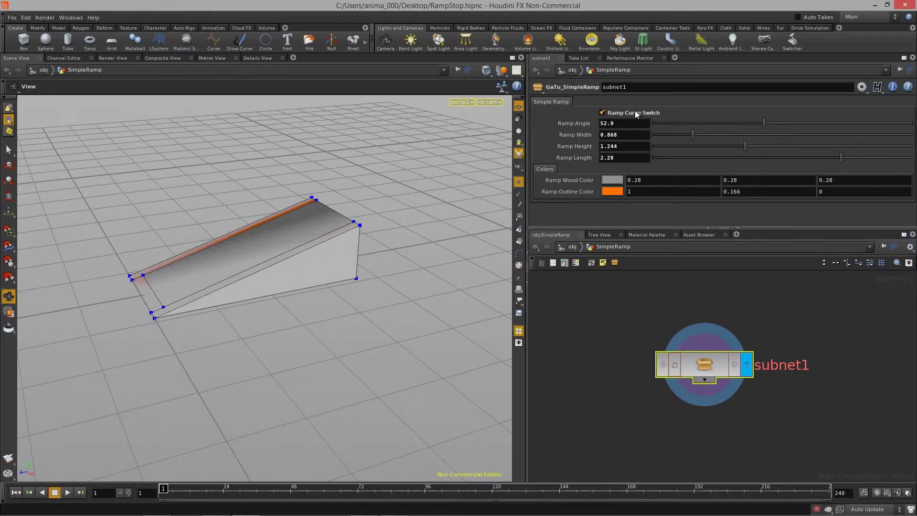
click(635, 112)
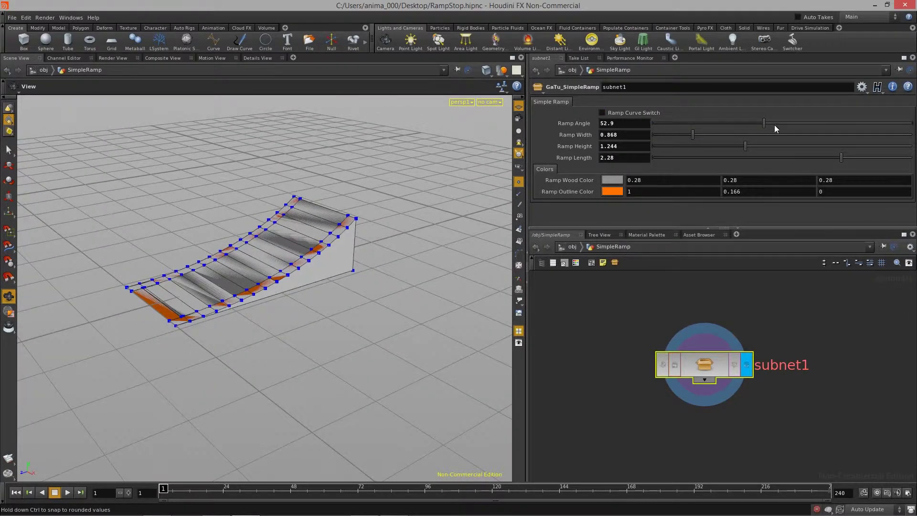
Step: Set Ramp Angle to 49.4, Width to 1.093, Height to 1.557, Length to 2.206, and all three Ramp Wood Color values to 0.368
drag(774, 125, 775, 146)
mouse_move(841, 158)
mouse_down()
mouse_move(868, 158)
mouse_move(834, 158)
mouse_up()
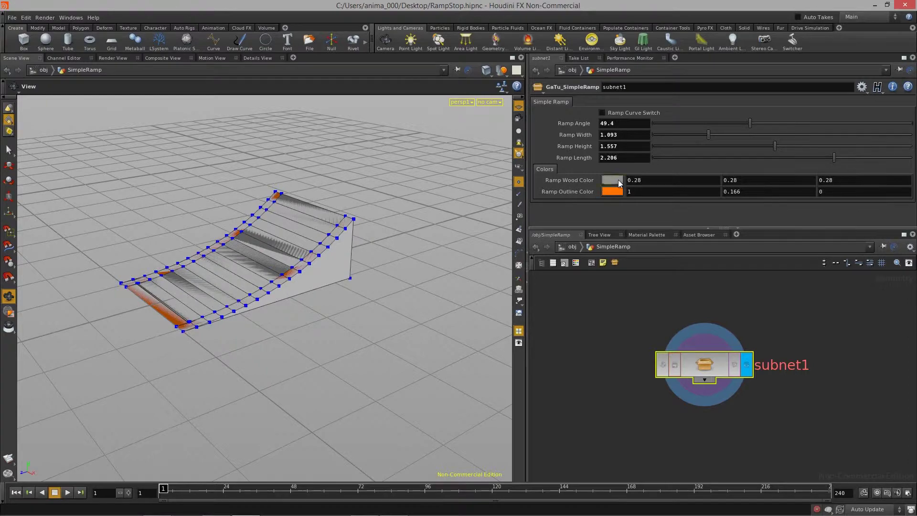
click(616, 179)
drag(592, 139, 612, 138)
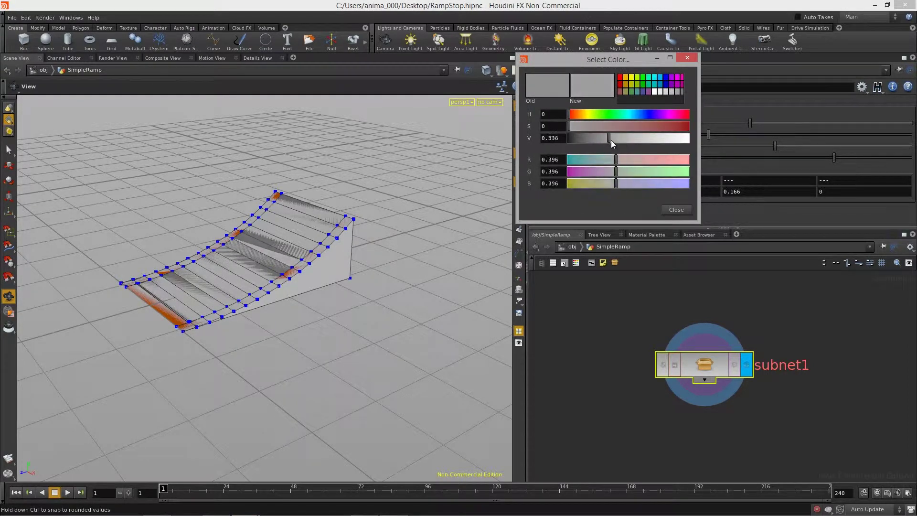
click(676, 209)
drag(430, 256, 297, 318)
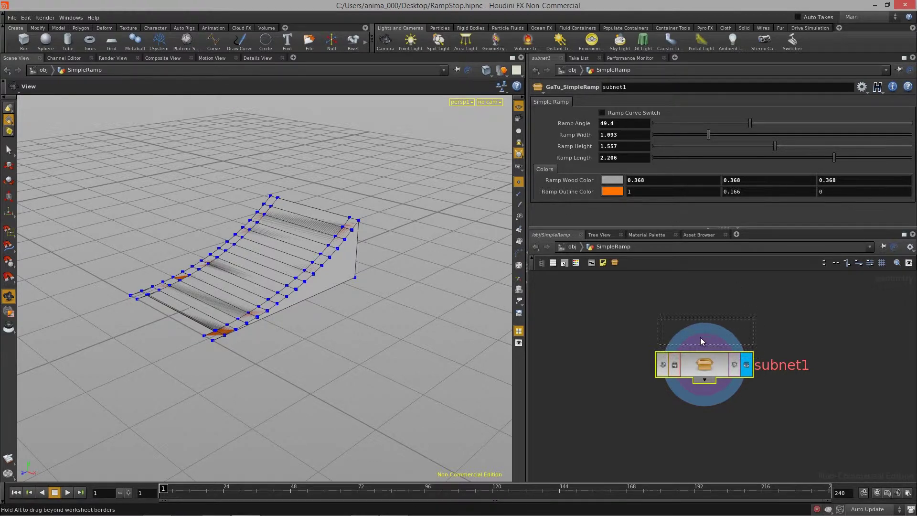
Step: Save the operator type of subnet1 and match the node to its current definition
middle_drag(695, 338, 696, 317)
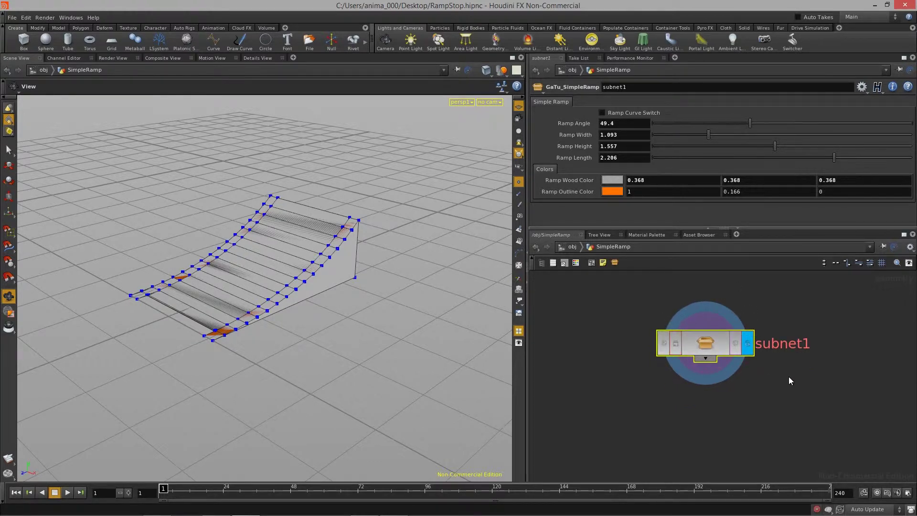
right_click(702, 343)
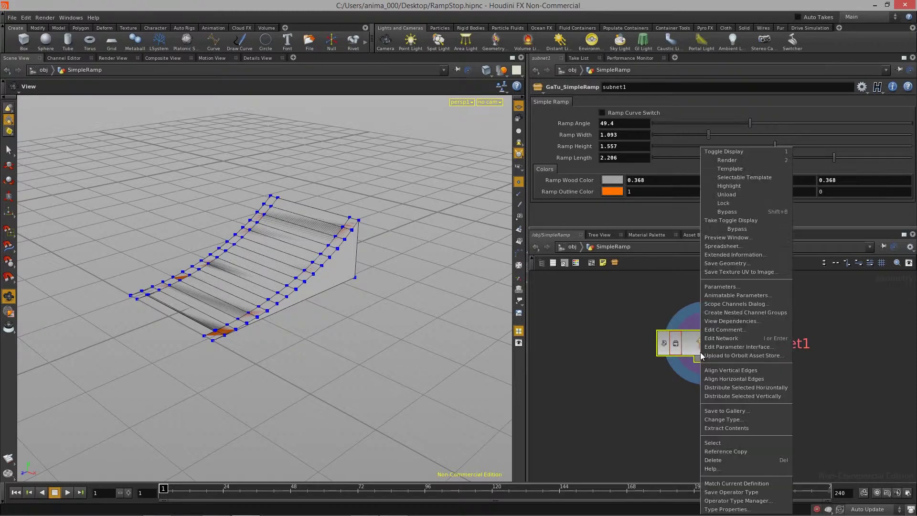
click(740, 492)
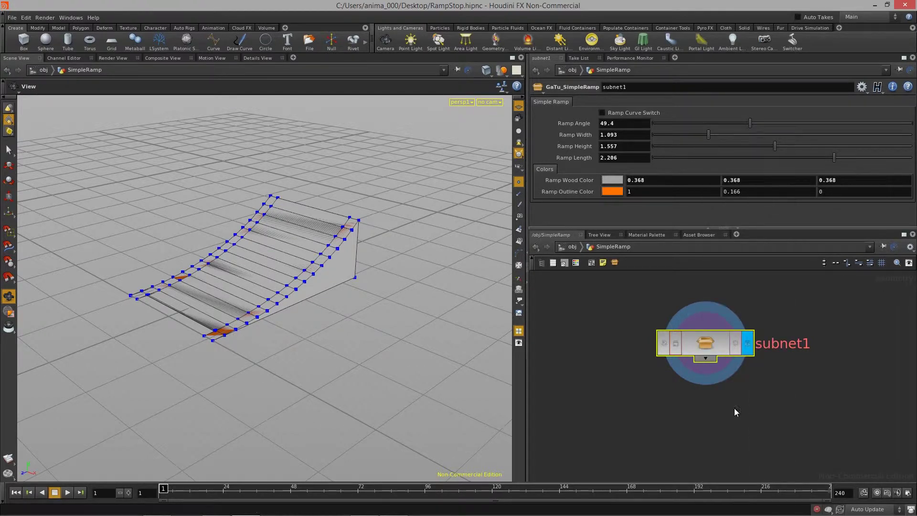
right_click(692, 339)
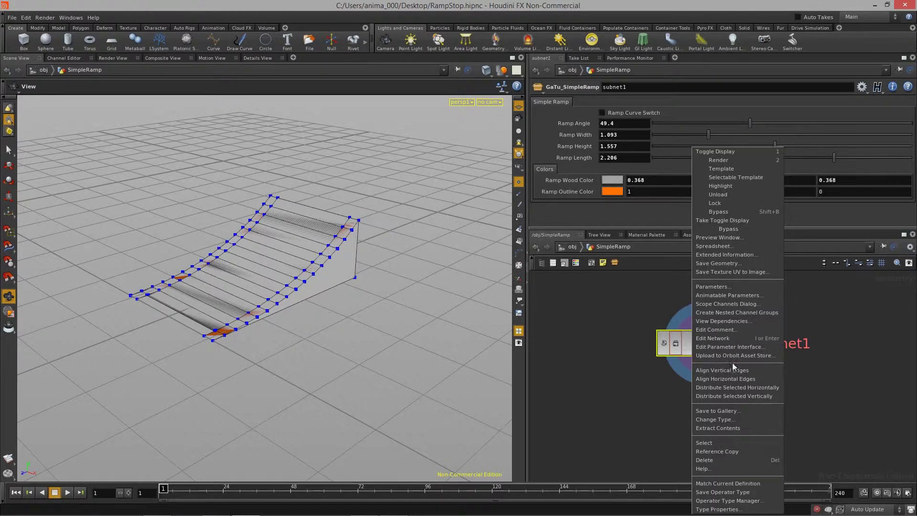
click(744, 483)
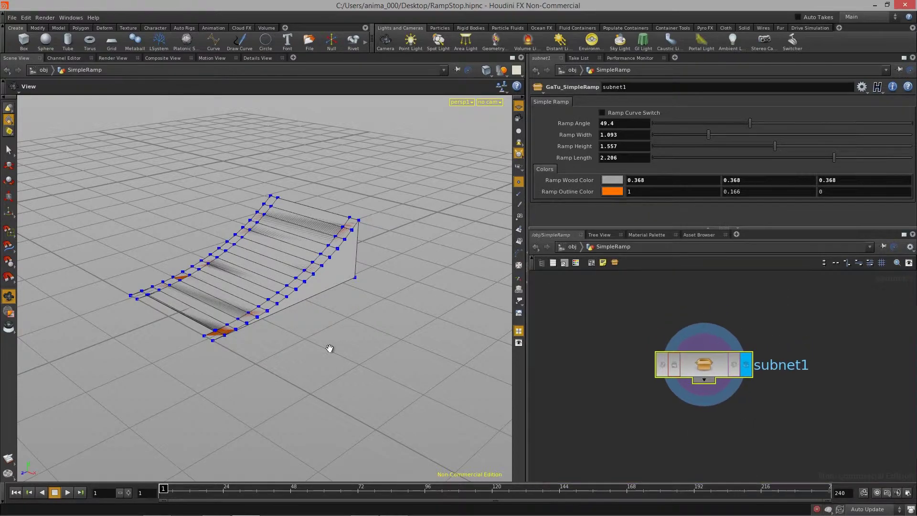
drag(328, 348, 282, 309)
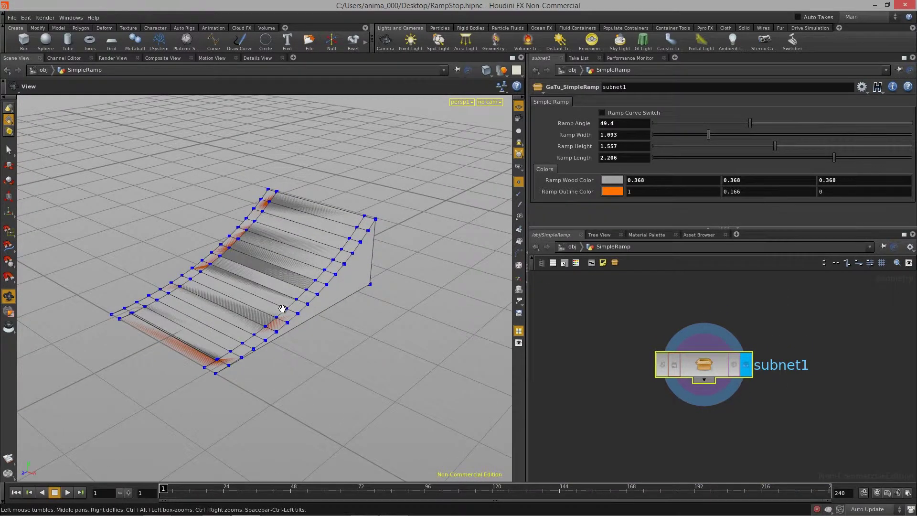